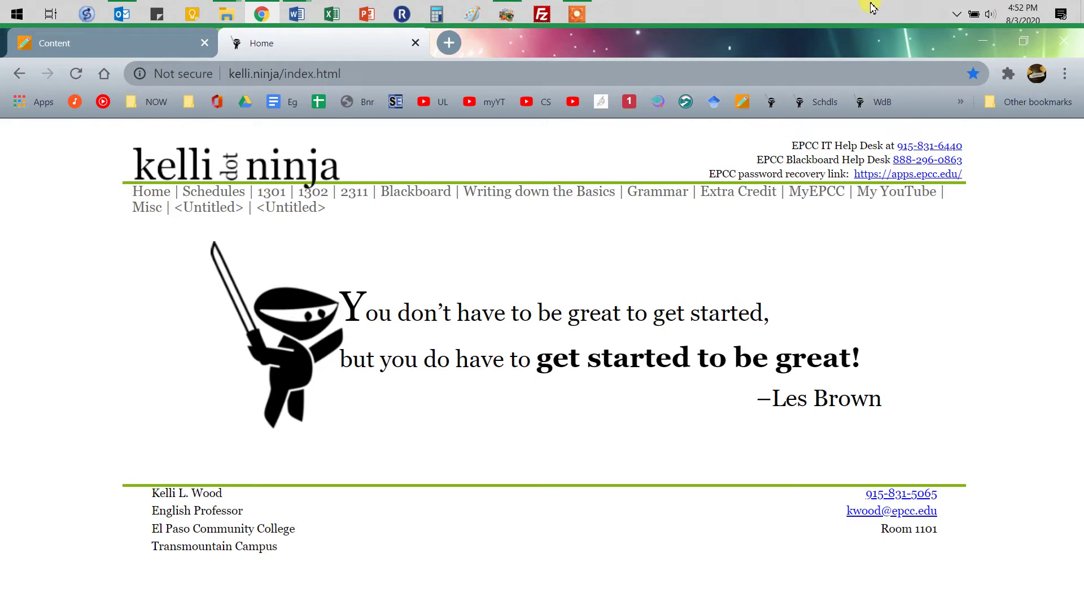
Step: Switch from the kelli.ninja home page to the Blackboard course outline
{"action": "left_click", "coordinate": [75, 54]}
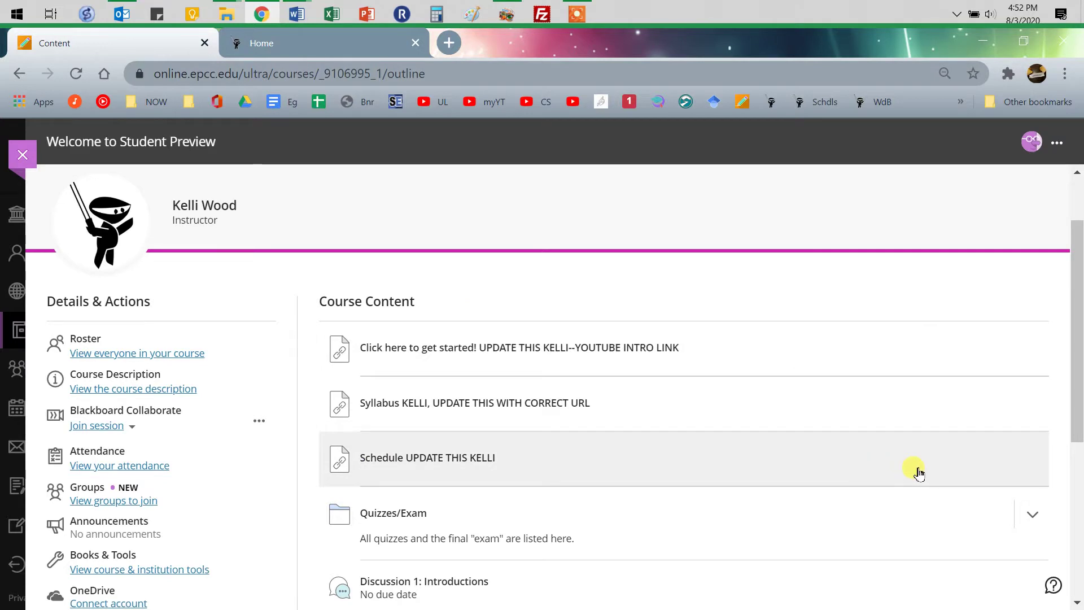
Step: Expand the UNIT 1 folder and open the MLA Format Assignment details
{"action": "scroll", "coordinate": [918, 473], "scroll_direction": "down", "scroll_amount": 4}
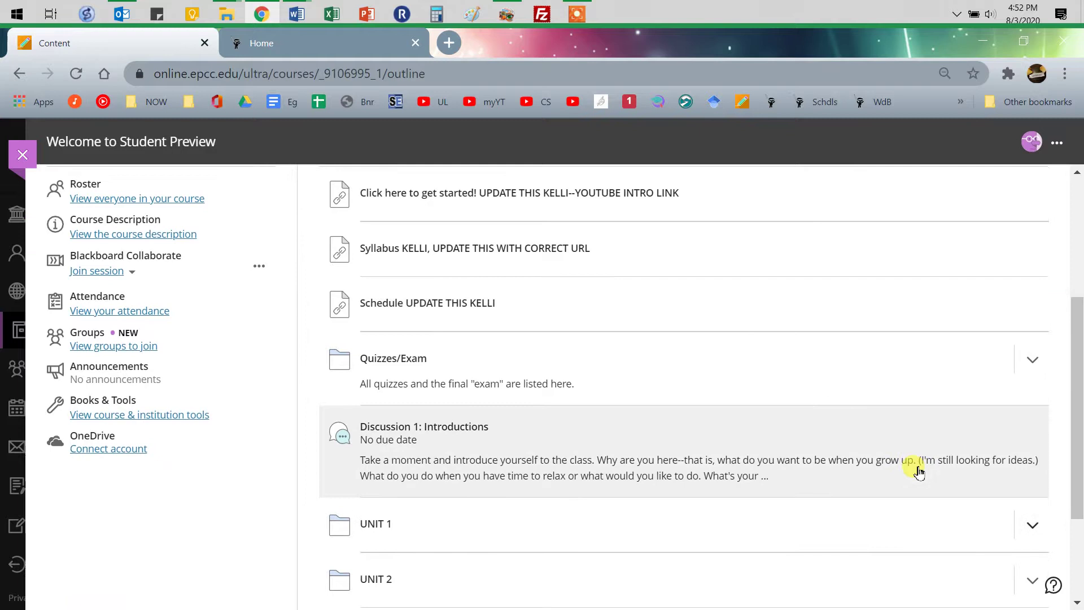
{"action": "scroll", "coordinate": [919, 473], "scroll_direction": "down", "scroll_amount": 2}
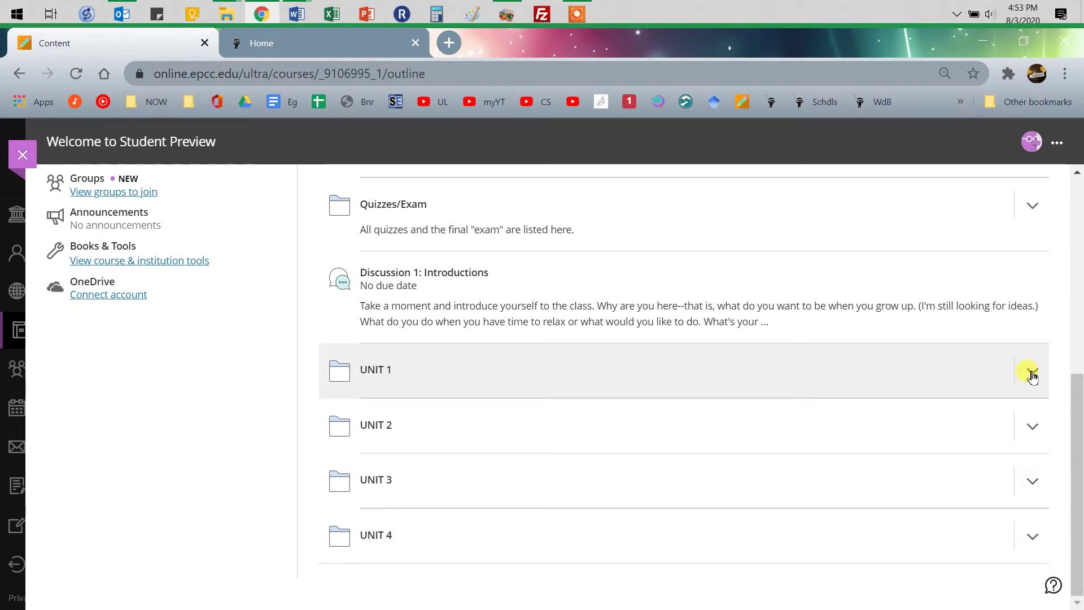
{"action": "left_click", "coordinate": [1031, 374]}
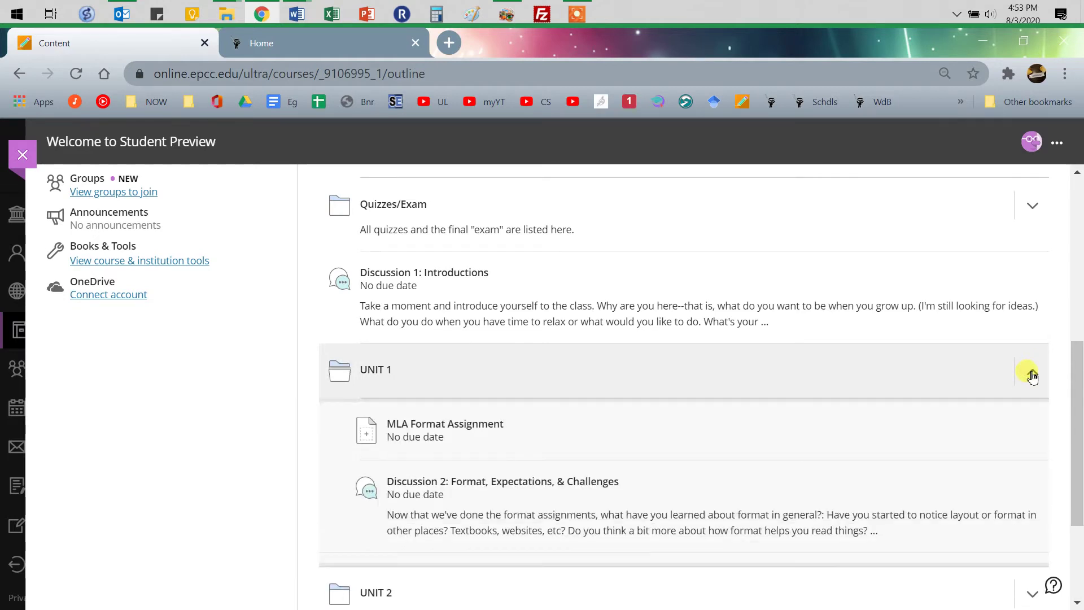
{"action": "left_click", "coordinate": [485, 424]}
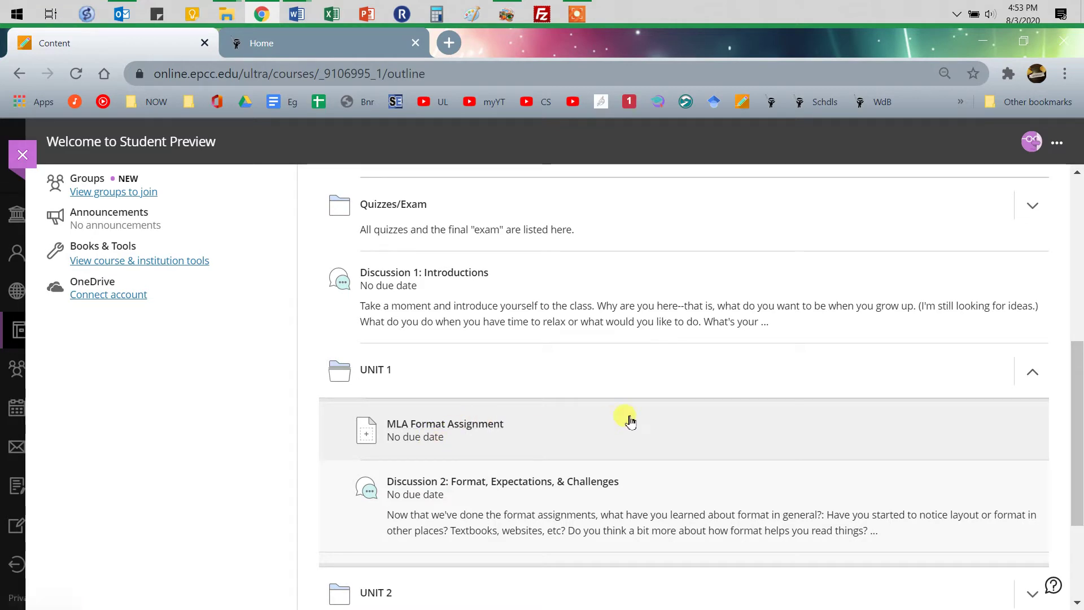
Step: Go from the MLA Format Assignment details to its full assessment page for a new attempt
{"action": "left_click", "coordinate": [483, 425]}
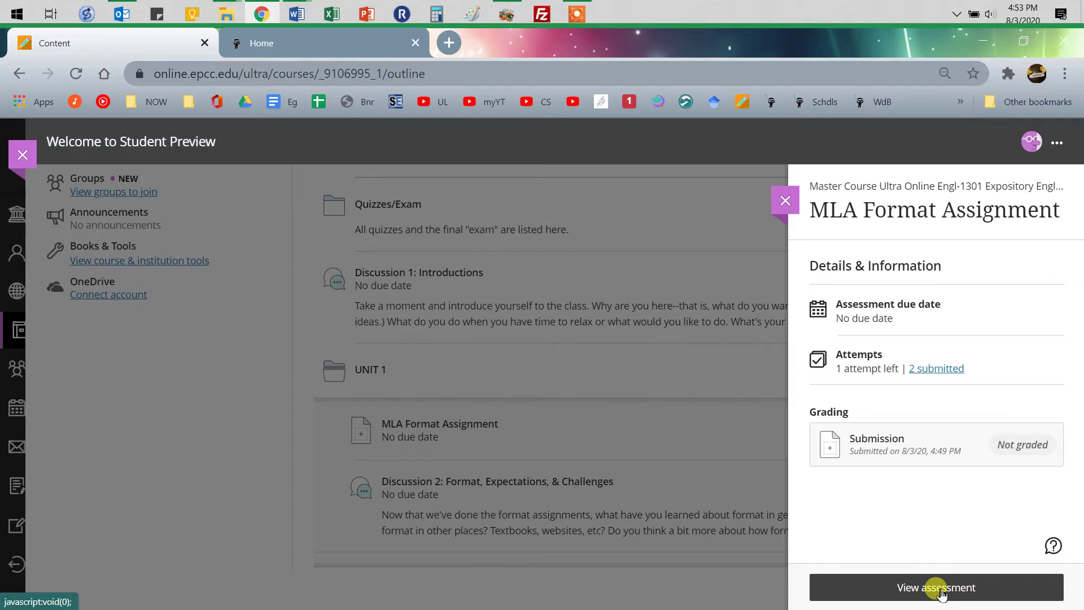
{"action": "left_click", "coordinate": [940, 590]}
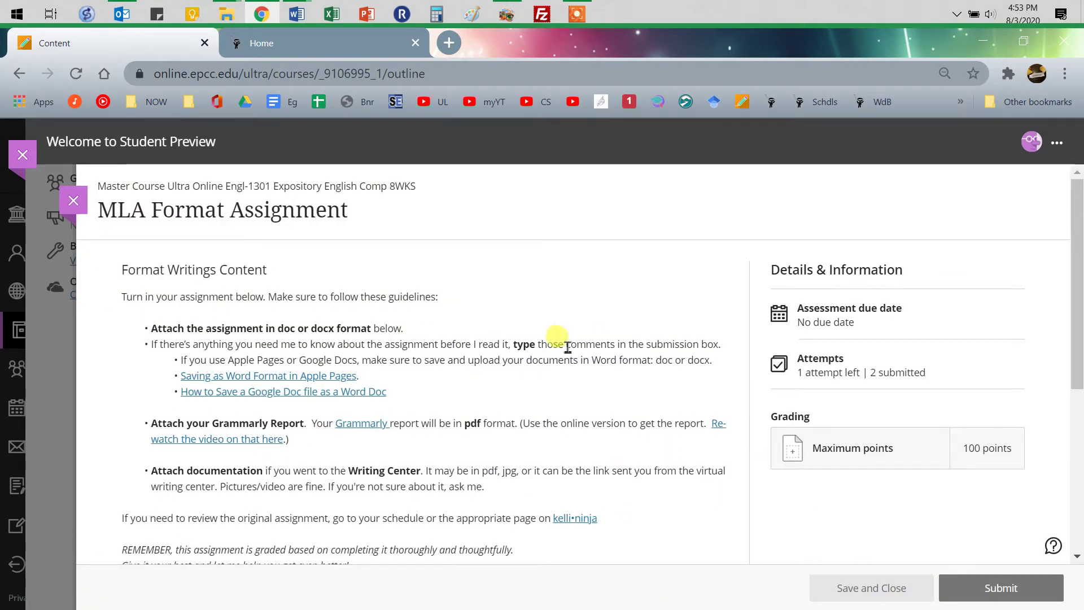
Step: Read the assignment guidelines, glance at the kelli.ninja home page, then return to the submission area
{"action": "scroll", "coordinate": [536, 372], "scroll_direction": "down", "scroll_amount": 5}
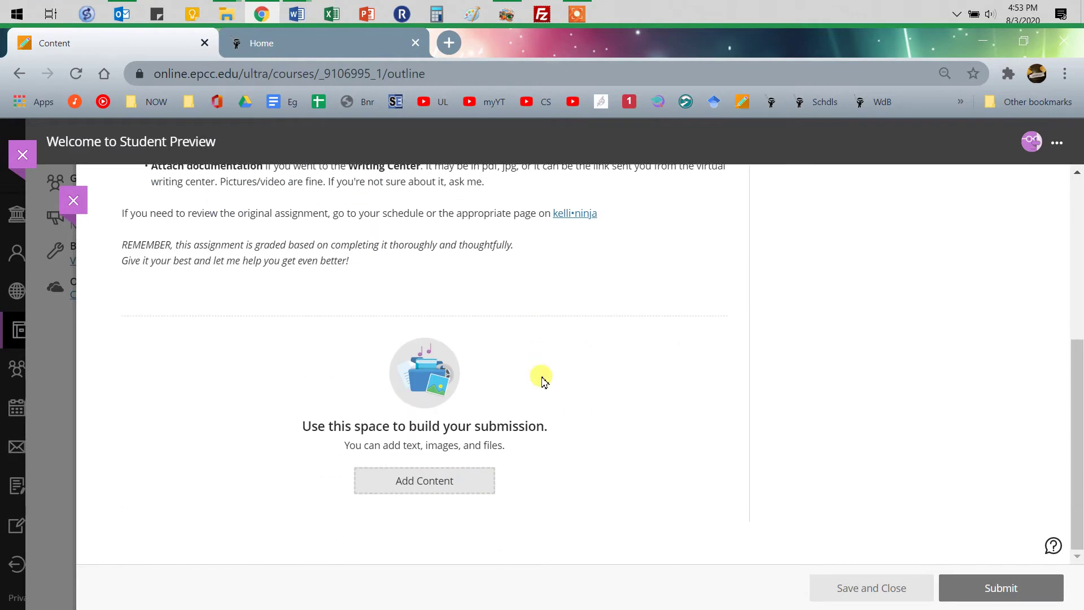
{"action": "scroll", "coordinate": [544, 377], "scroll_direction": "up", "scroll_amount": 5}
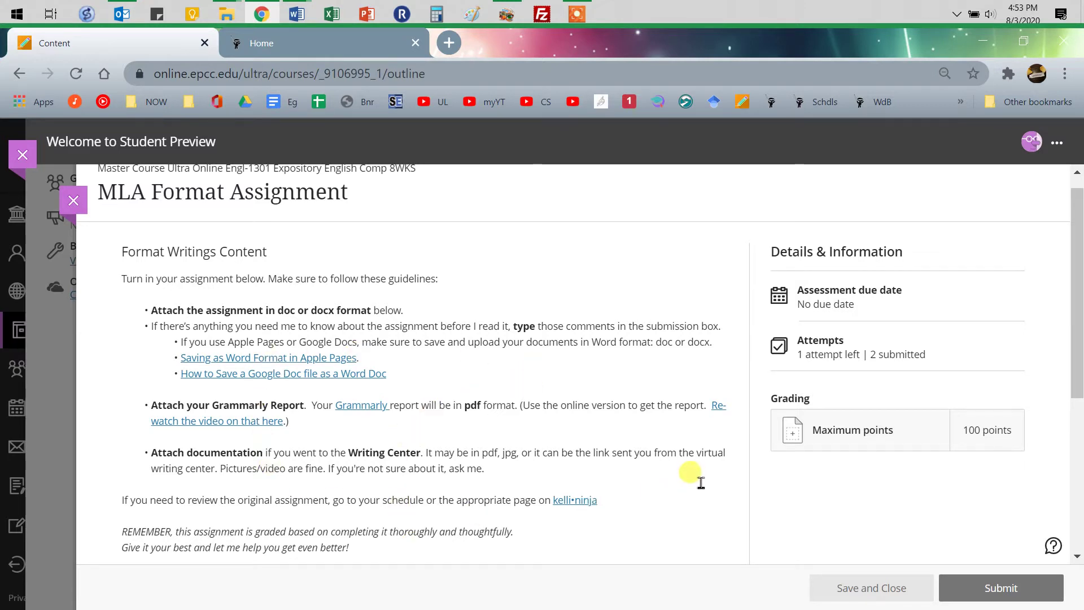
{"action": "scroll", "coordinate": [700, 483], "scroll_direction": "down", "scroll_amount": 2}
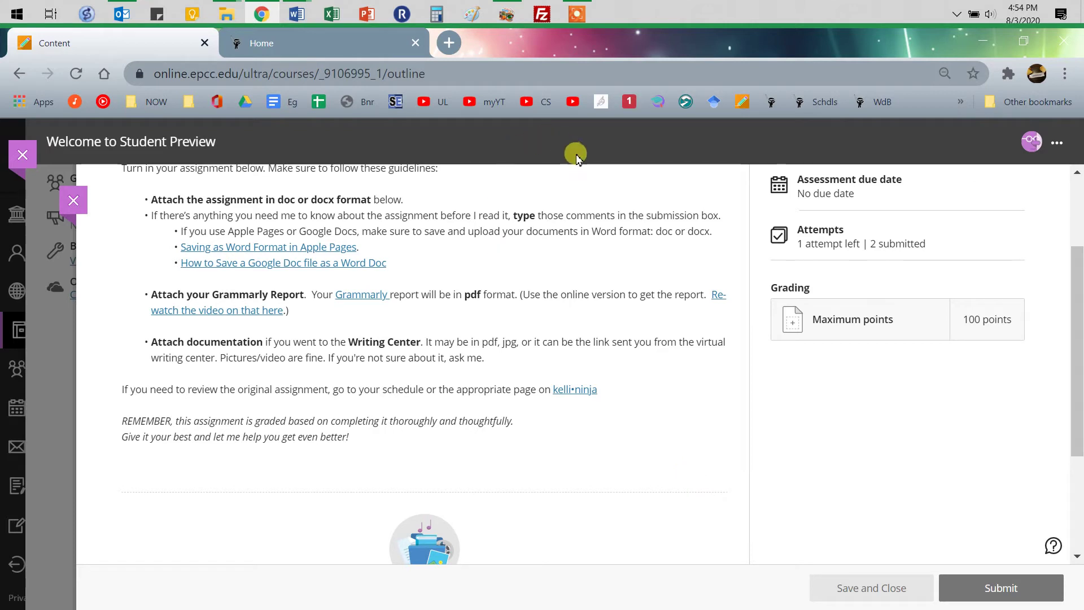
{"action": "left_click", "coordinate": [371, 50]}
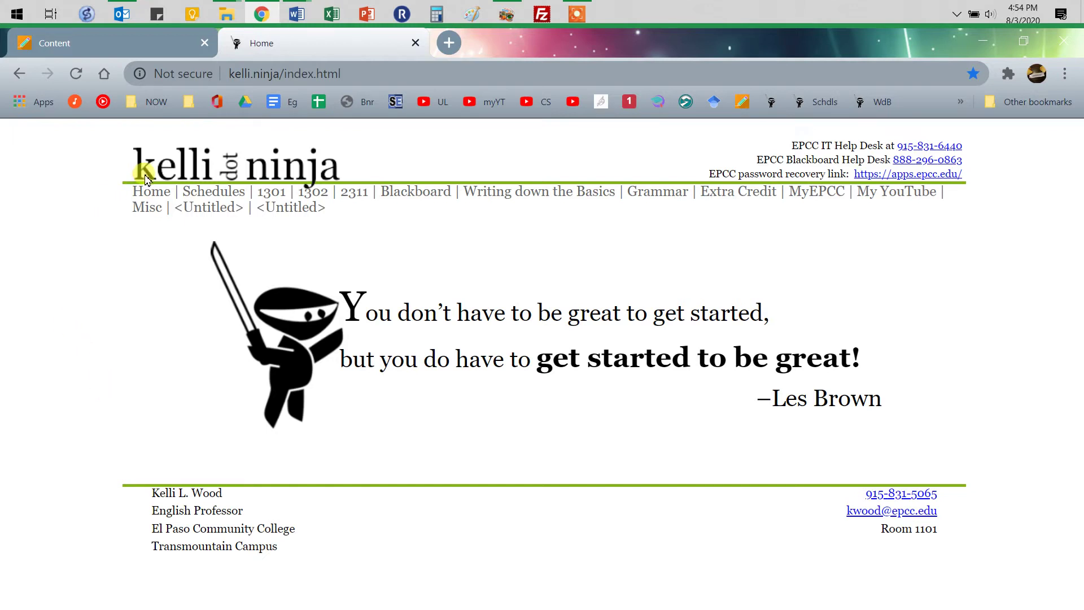
{"action": "left_click", "coordinate": [116, 43]}
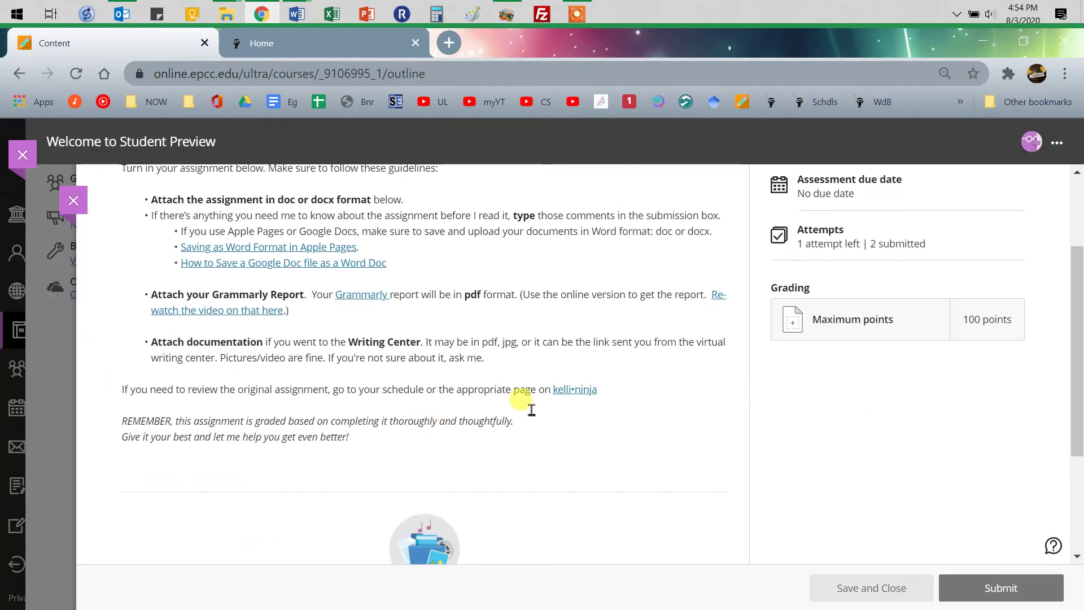
{"action": "scroll", "coordinate": [527, 409], "scroll_direction": "down", "scroll_amount": 3}
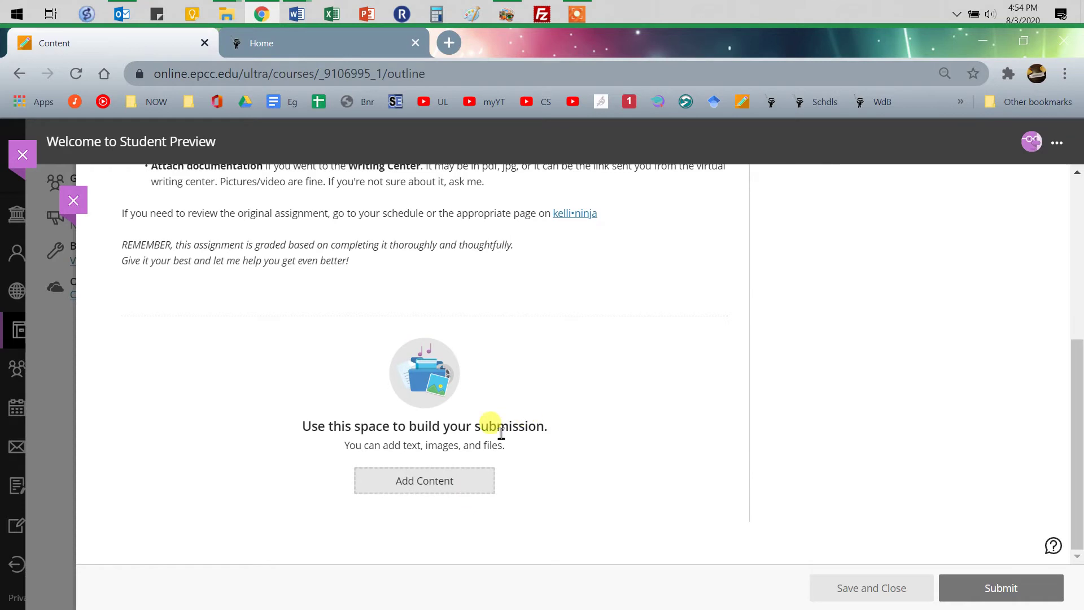
Step: Start a text submission and enter 'type here.' in the editor
{"action": "left_click", "coordinate": [423, 479]}
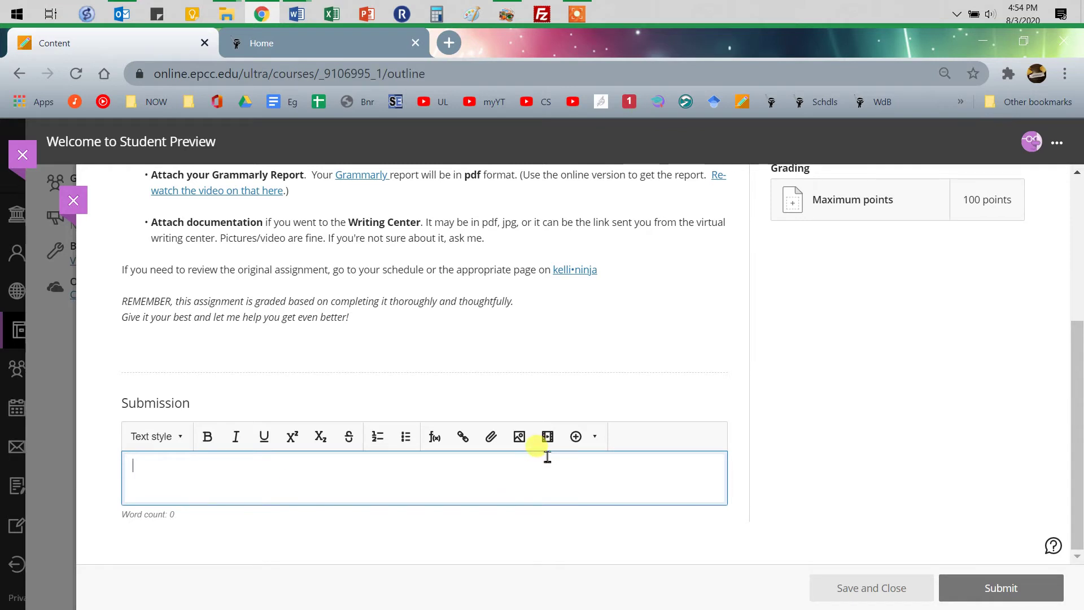
{"action": "type", "text": "type here."}
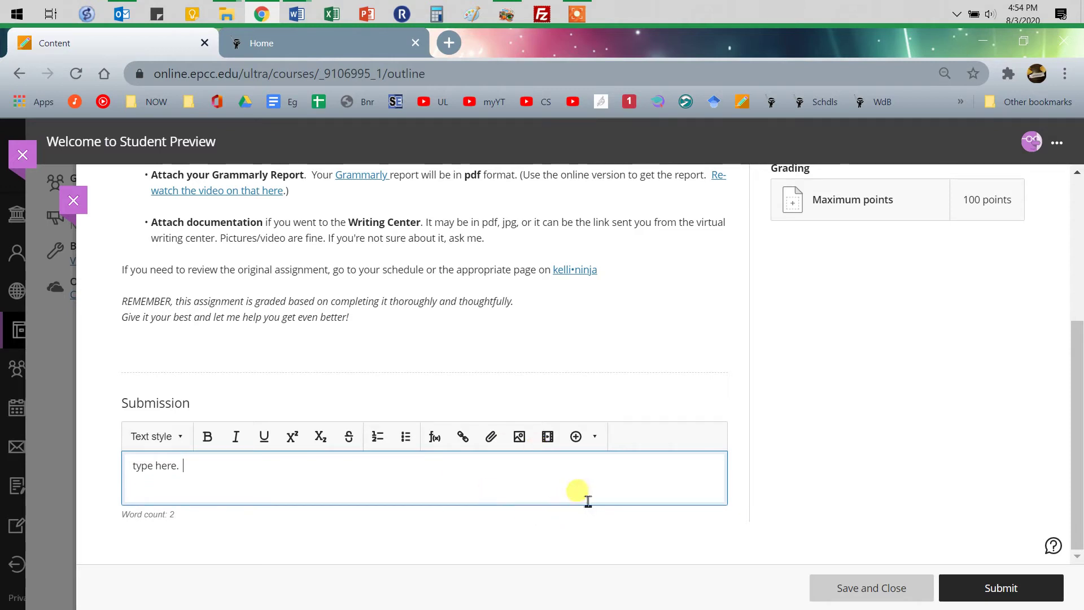
{"action": "scroll", "coordinate": [586, 337], "scroll_direction": "up", "scroll_amount": 1}
{"action": "scroll", "coordinate": [586, 337], "scroll_direction": "up", "scroll_amount": 3}
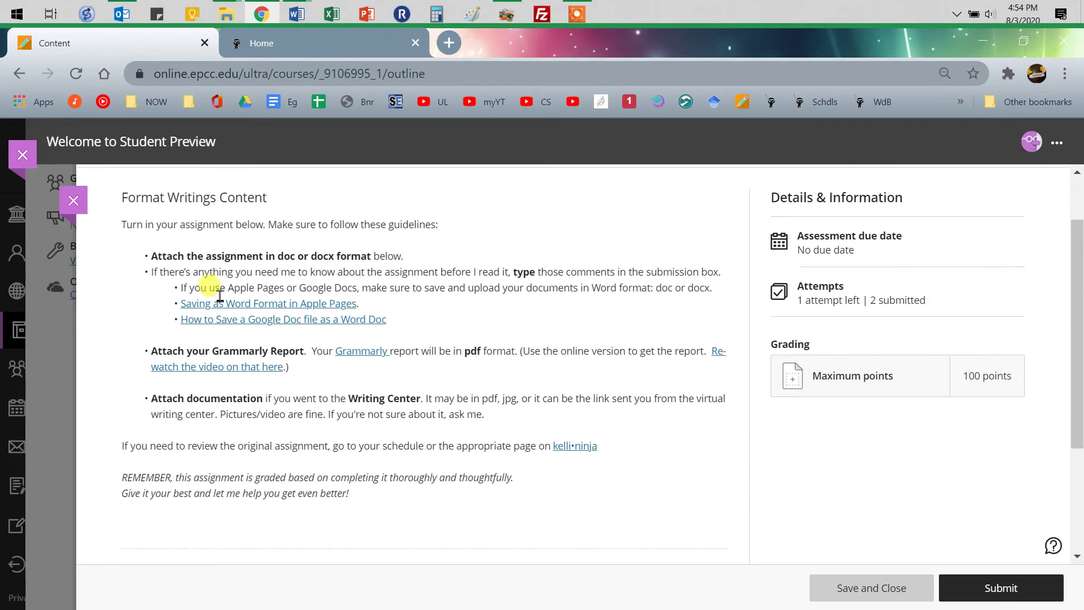
{"action": "scroll", "coordinate": [598, 411], "scroll_direction": "down", "scroll_amount": 3}
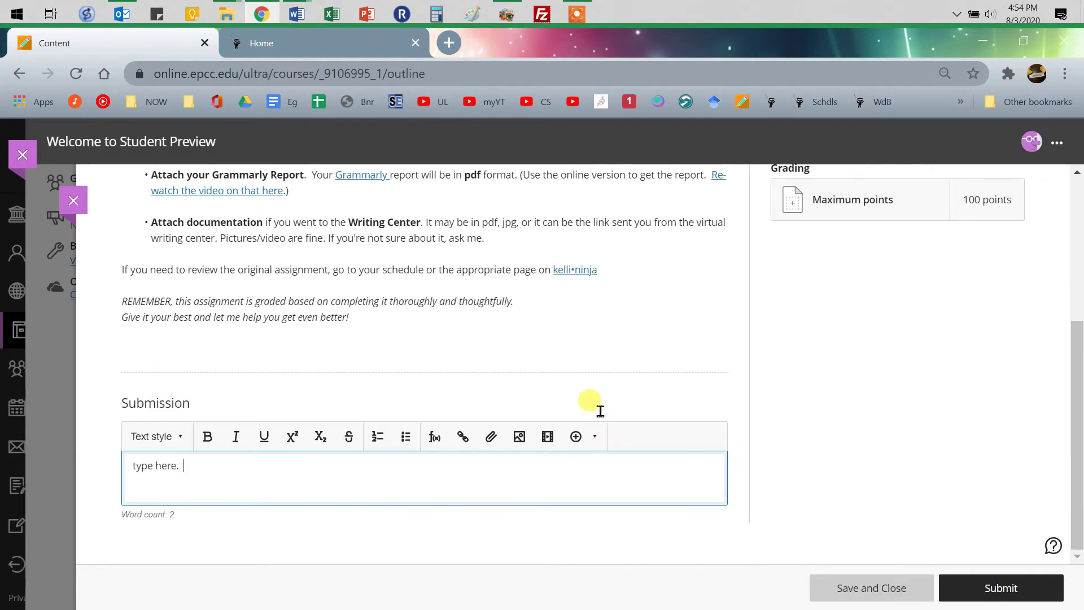
{"action": "scroll", "coordinate": [487, 264], "scroll_direction": "up", "scroll_amount": 4}
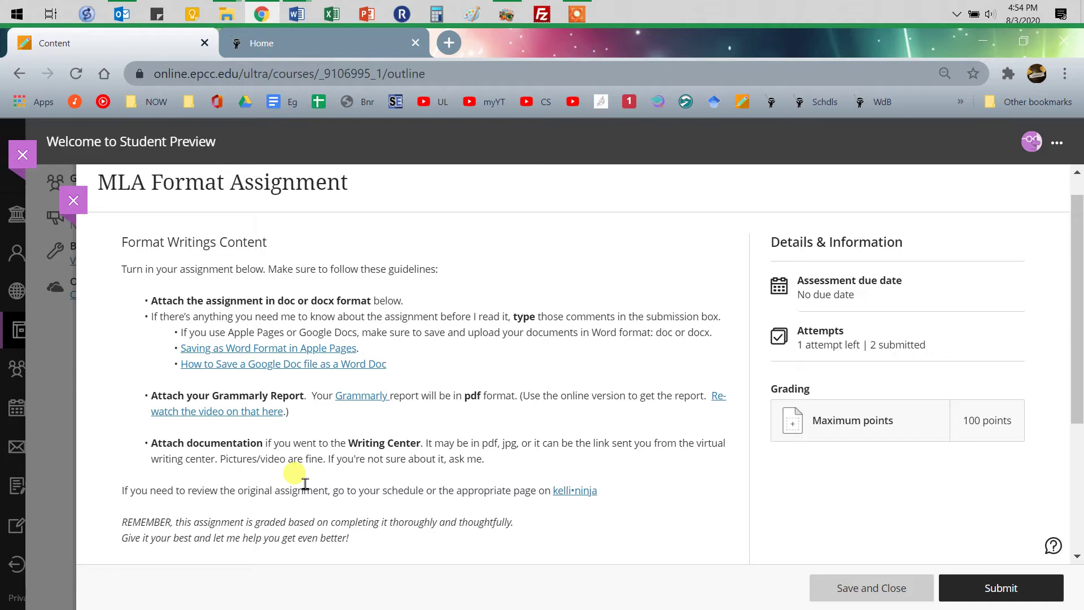
{"action": "scroll", "coordinate": [685, 501], "scroll_direction": "down", "scroll_amount": 4}
{"action": "left_click", "coordinate": [685, 501]}
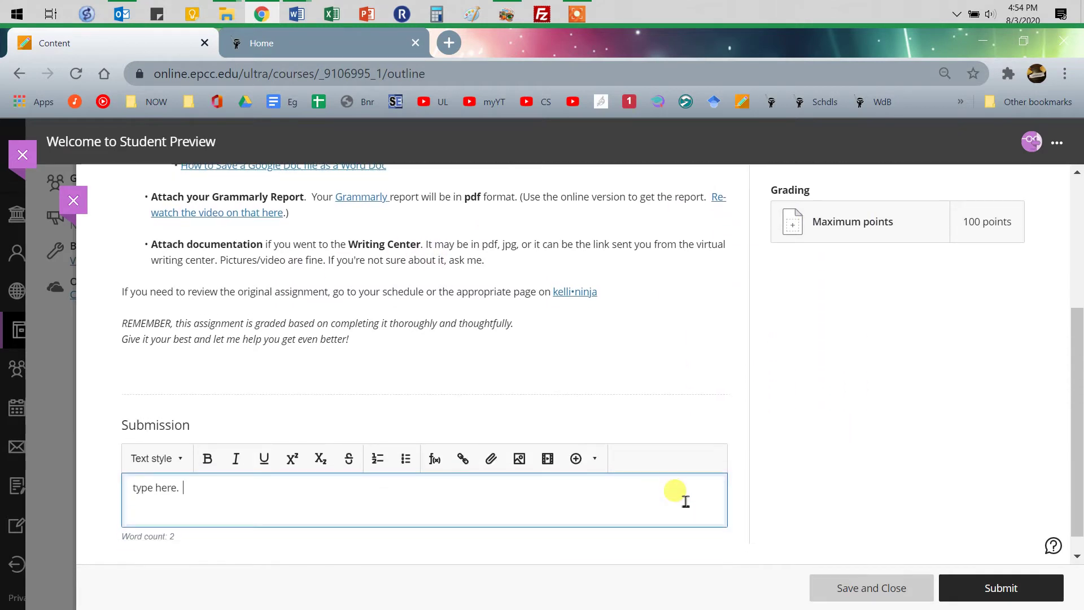
Step: Attach both MLA Assignment Instructions files (.rtf and .pdf) to the submission
{"action": "left_click", "coordinate": [489, 461]}
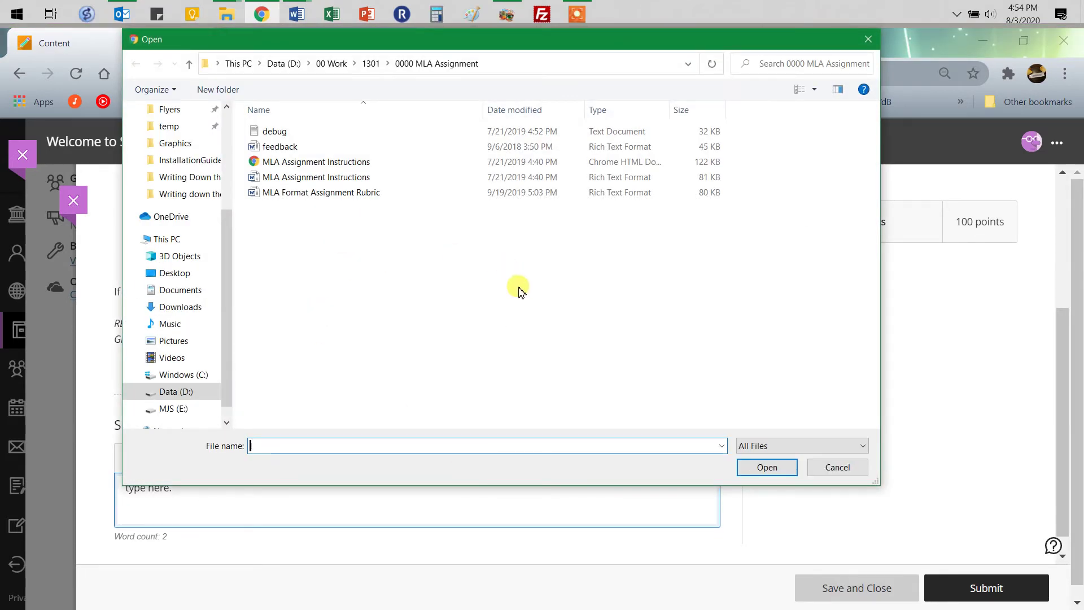
{"action": "left_click", "coordinate": [291, 165]}
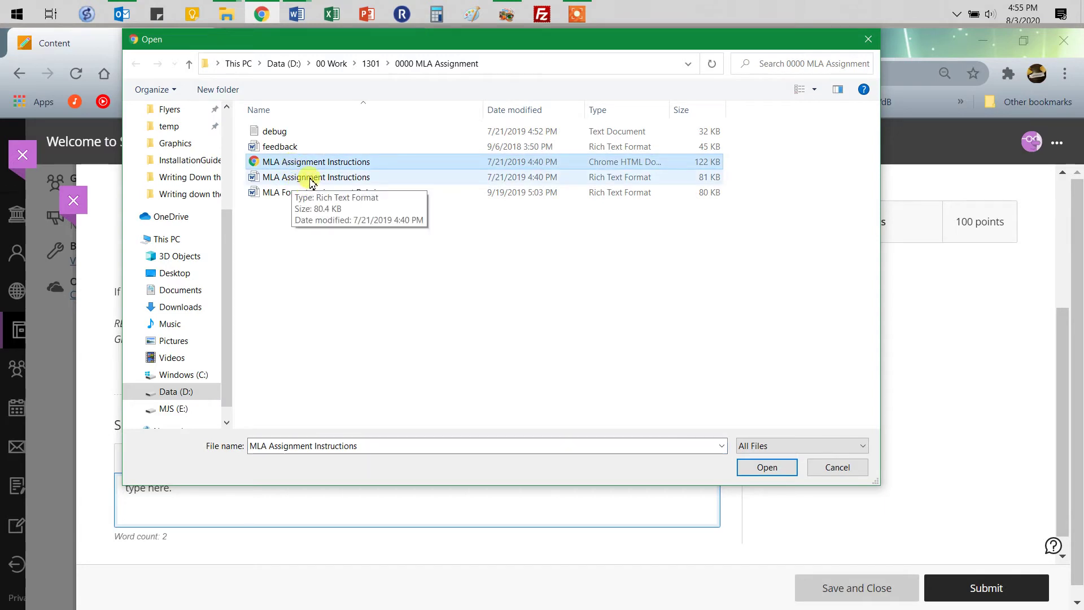
{"action": "left_click", "coordinate": [309, 179], "text": "ctrl"}
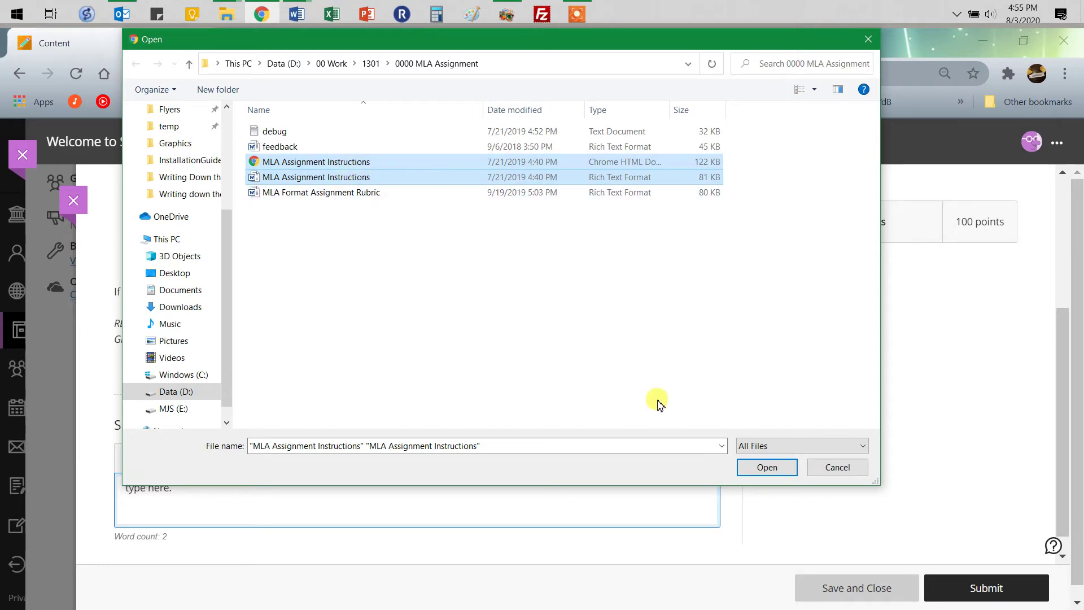
{"action": "left_click", "coordinate": [745, 468]}
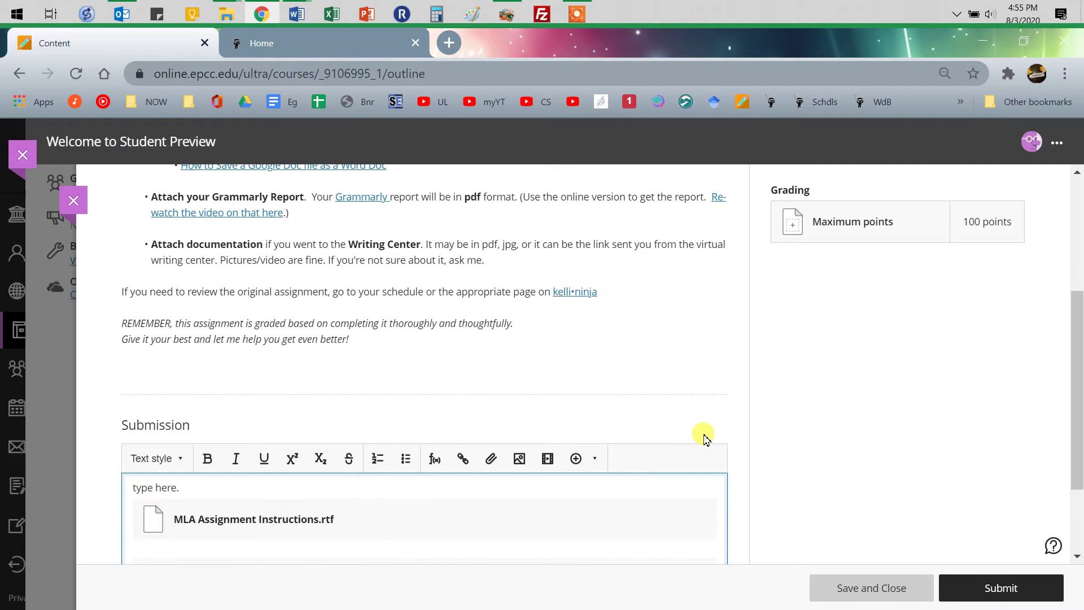
Step: Attach MLA Format Assignment Rubric.rtf, keeping its display name
{"action": "scroll", "coordinate": [757, 456], "scroll_direction": "down", "scroll_amount": 2}
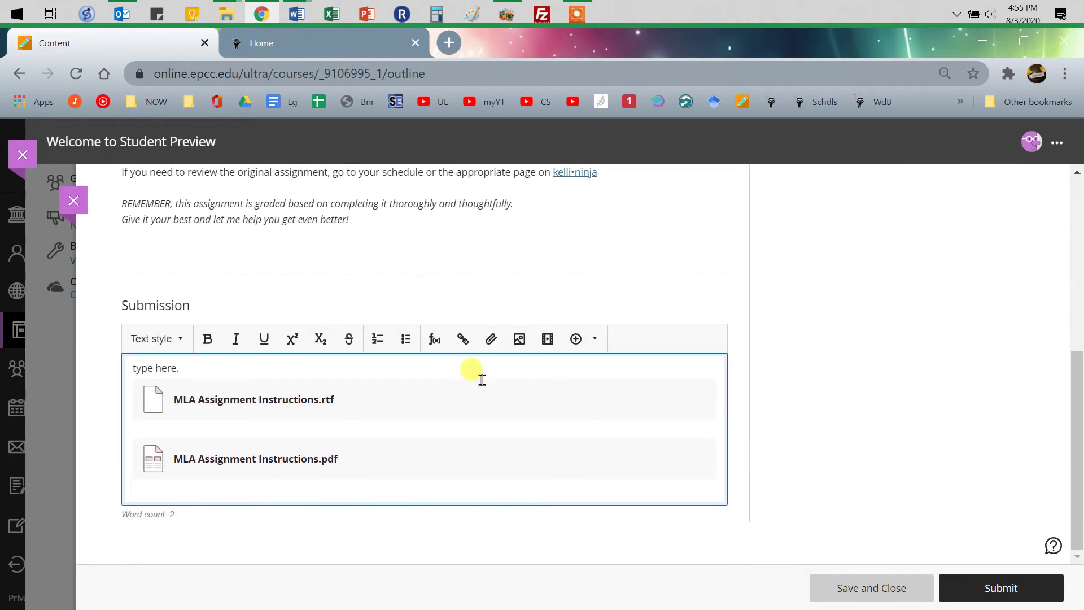
{"action": "left_click", "coordinate": [490, 339]}
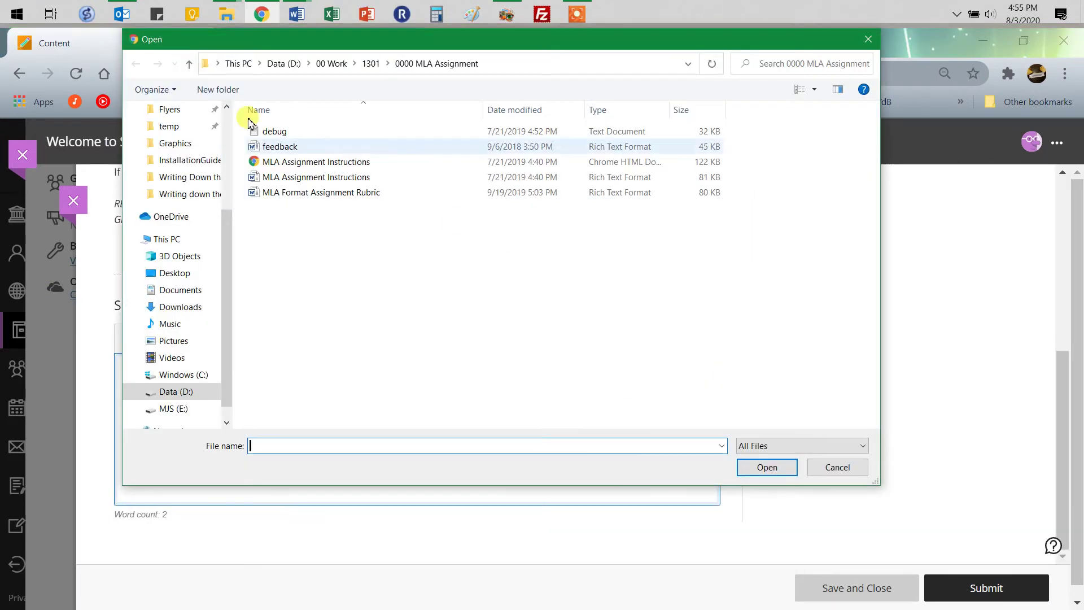
{"action": "left_click", "coordinate": [307, 161]}
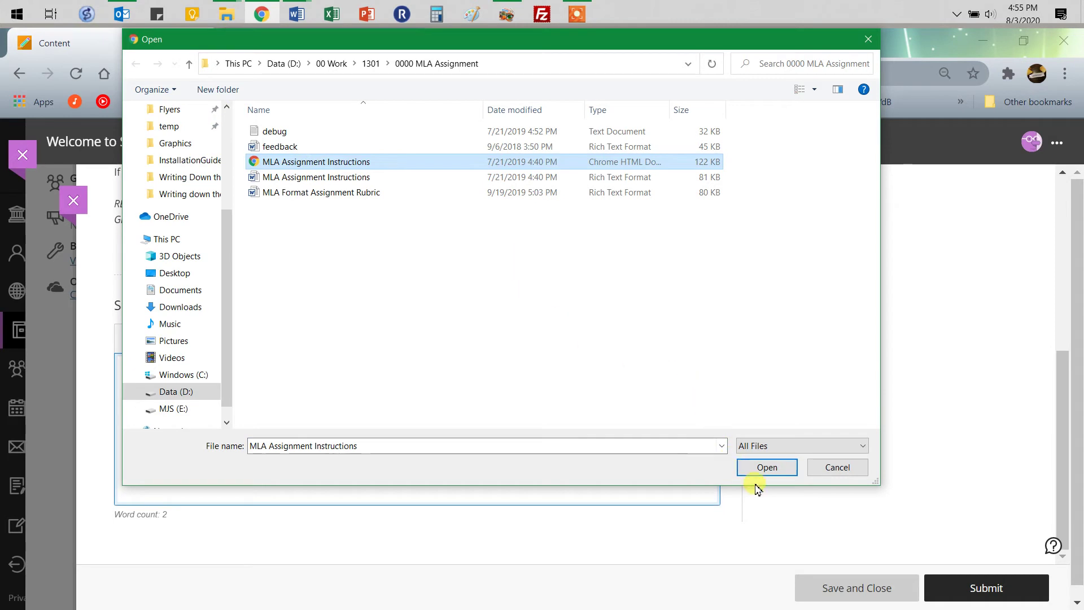
{"action": "left_click", "coordinate": [350, 192]}
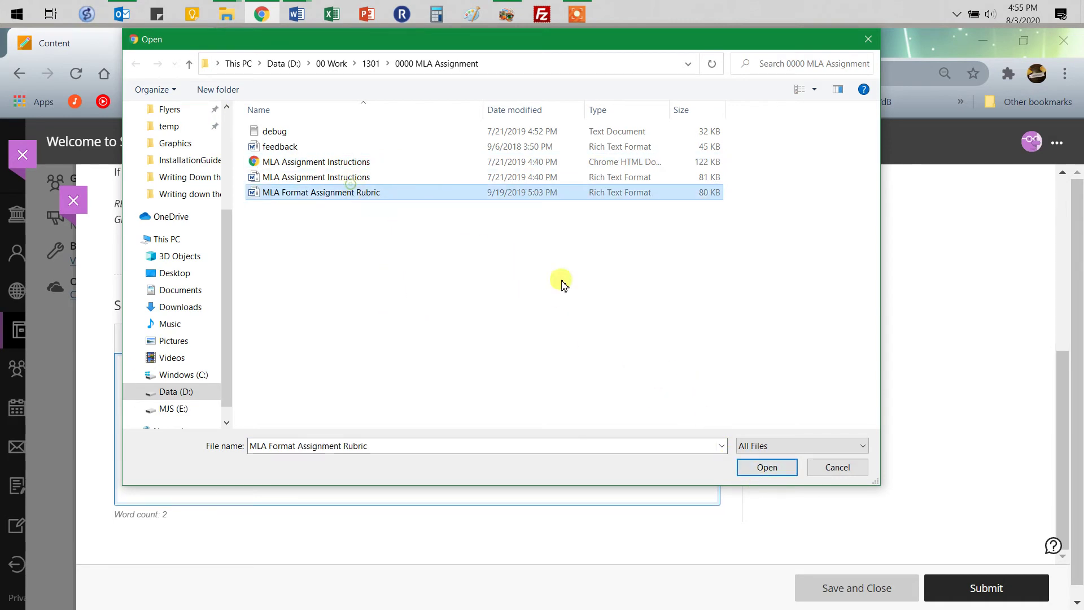
{"action": "left_click", "coordinate": [766, 467]}
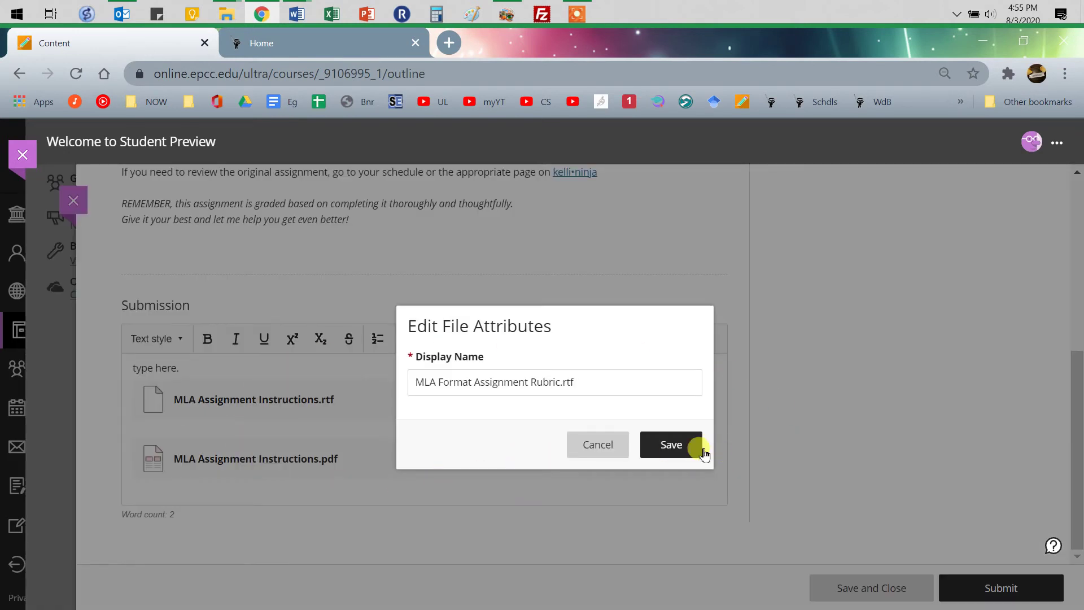
{"action": "left_click", "coordinate": [670, 444]}
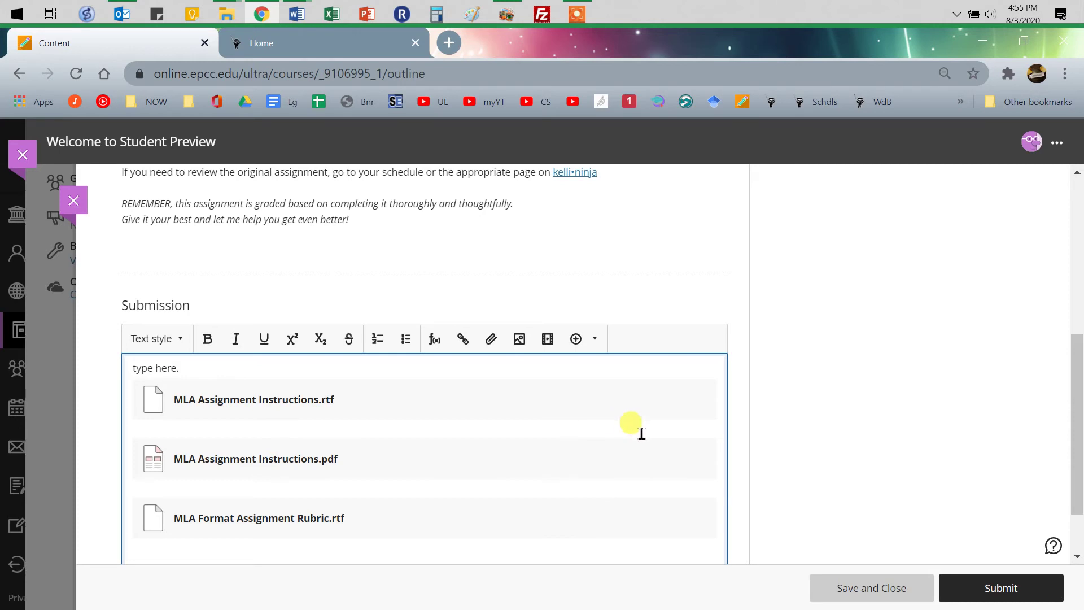
Step: Check the three attachments and submit, bringing up the 'Submit Format Writings?' confirmation
{"action": "scroll", "coordinate": [929, 380], "scroll_direction": "down", "scroll_amount": 2}
{"action": "scroll", "coordinate": [930, 382], "scroll_direction": "up", "scroll_amount": 5}
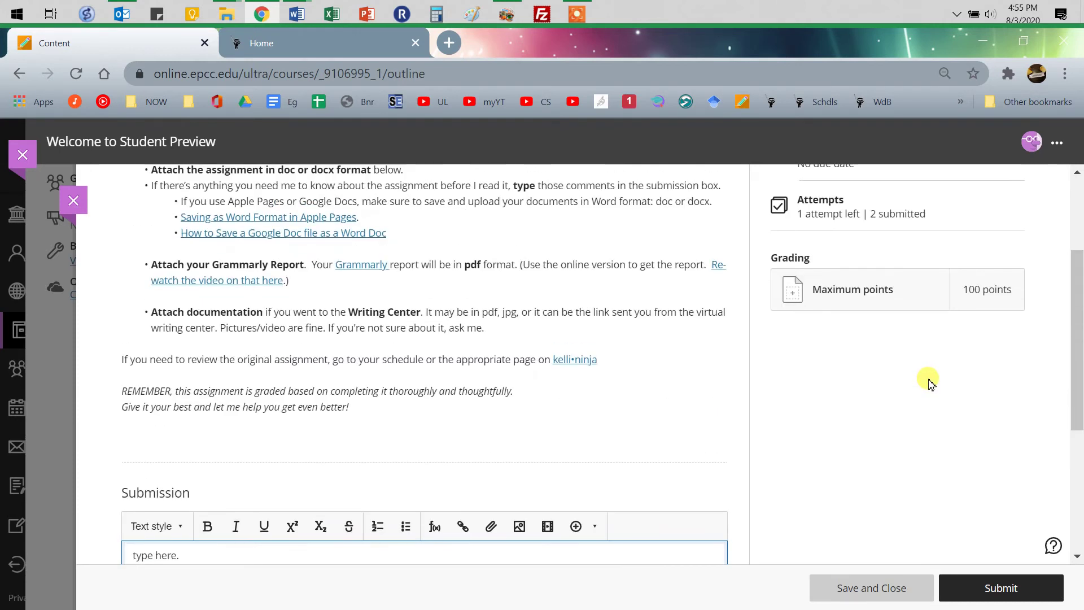
{"action": "scroll", "coordinate": [929, 381], "scroll_direction": "up", "scroll_amount": 1}
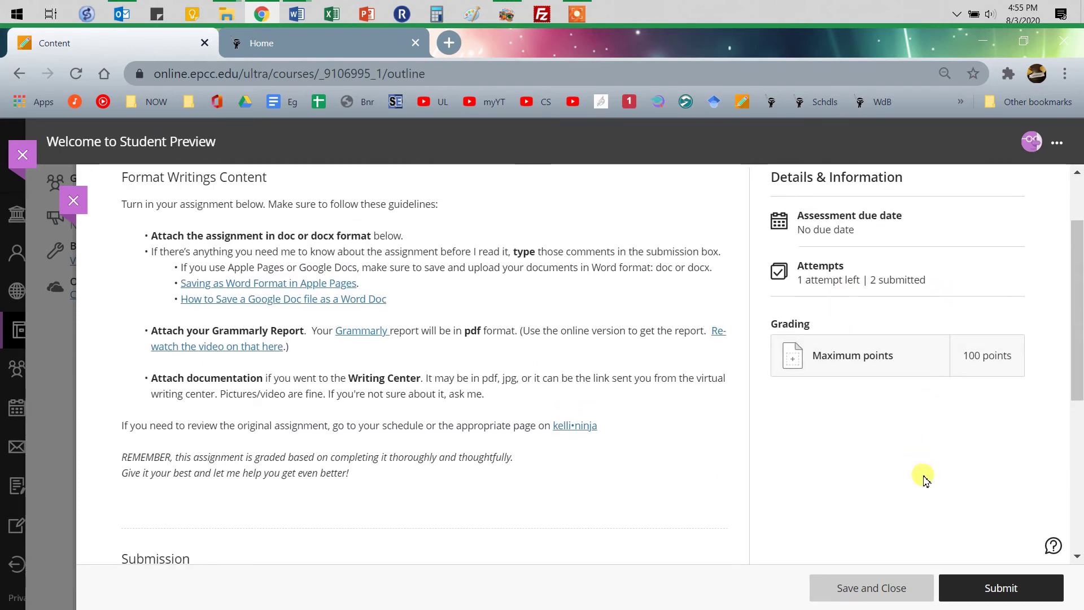
{"action": "scroll", "coordinate": [926, 480], "scroll_direction": "down", "scroll_amount": 5}
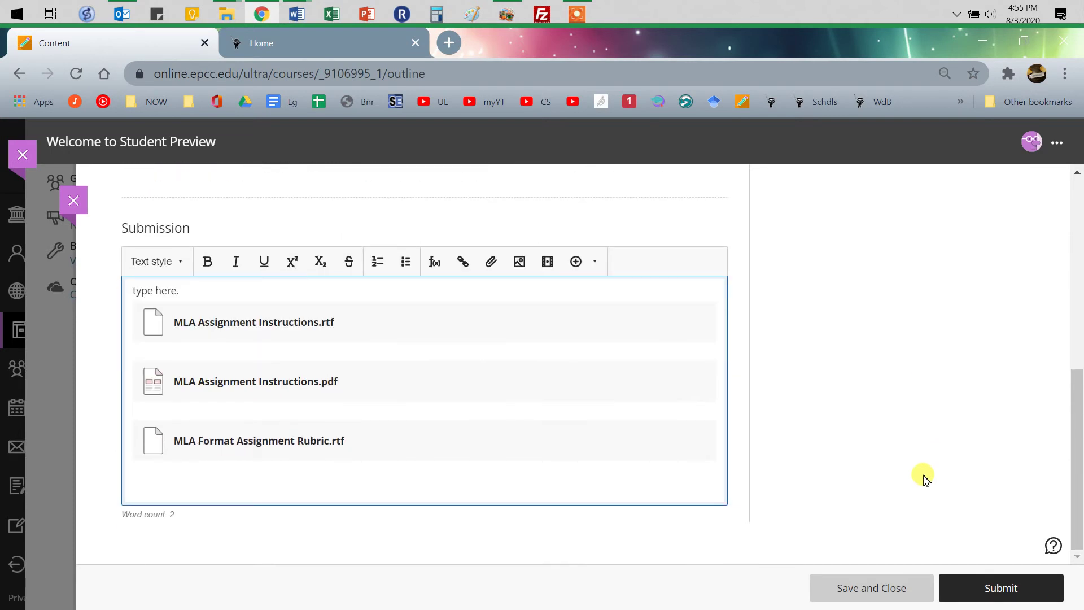
{"action": "left_click", "coordinate": [999, 590]}
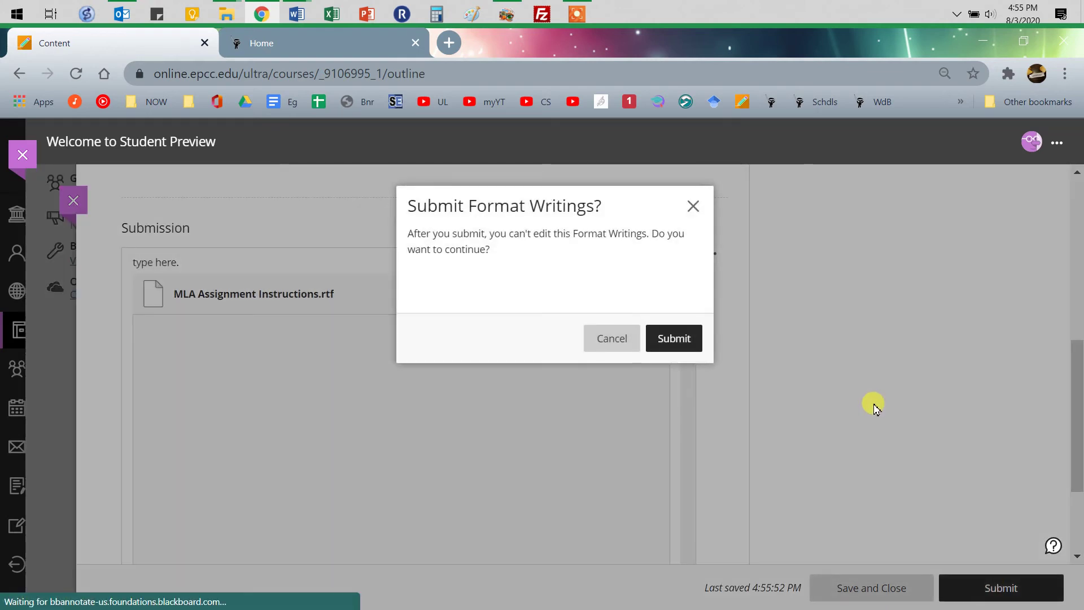
Step: Confirm the 'Submit Format Writings?' dialog to finalize the submission
{"action": "left_click", "coordinate": [683, 340]}
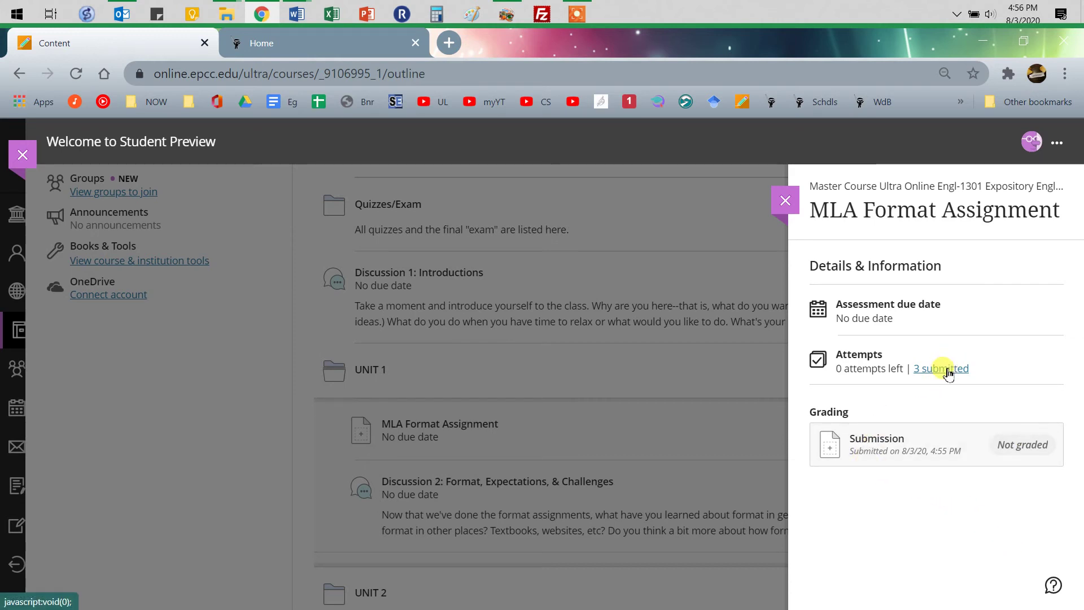
Step: Open the submission list and review Attempt 3, submitted 8/3/20 at 4:55 PM
{"action": "left_click", "coordinate": [946, 370]}
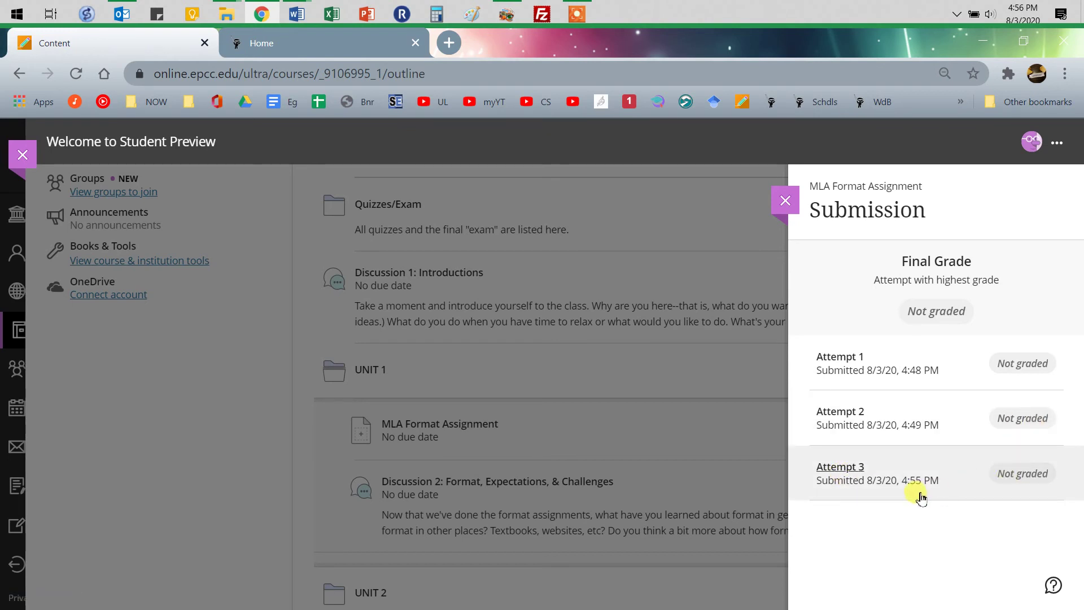
{"action": "left_click", "coordinate": [853, 470]}
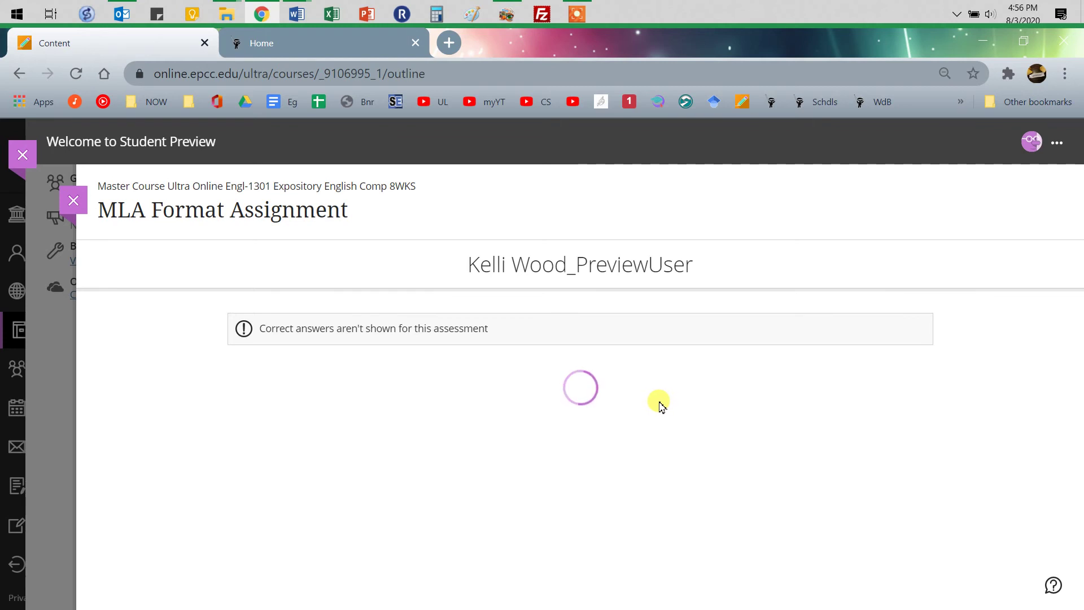
{"action": "scroll", "coordinate": [667, 416], "scroll_direction": "down", "scroll_amount": 3}
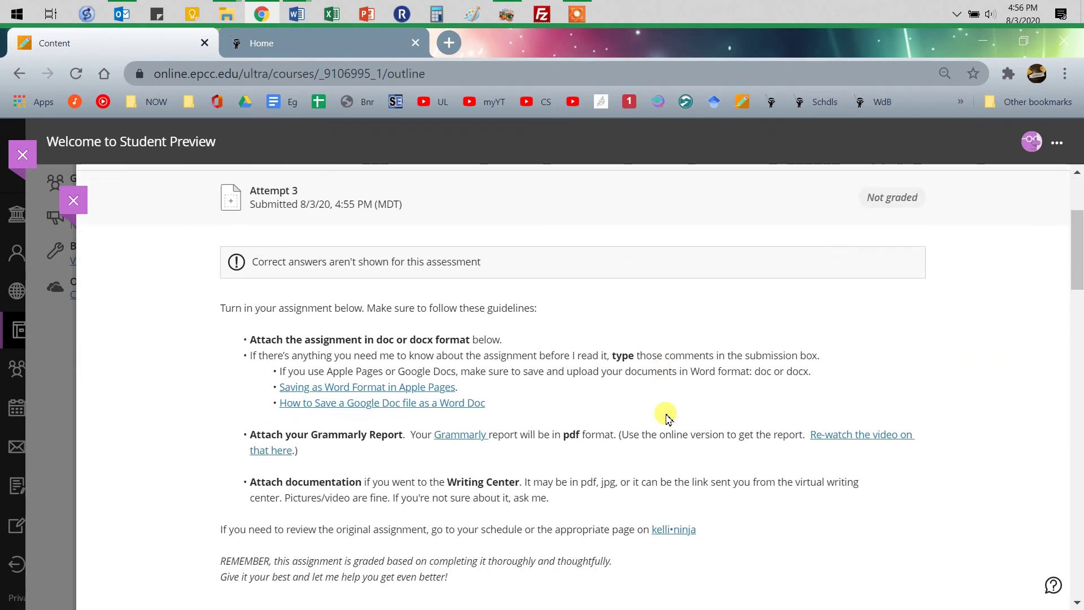
{"action": "scroll", "coordinate": [668, 416], "scroll_direction": "down", "scroll_amount": 5}
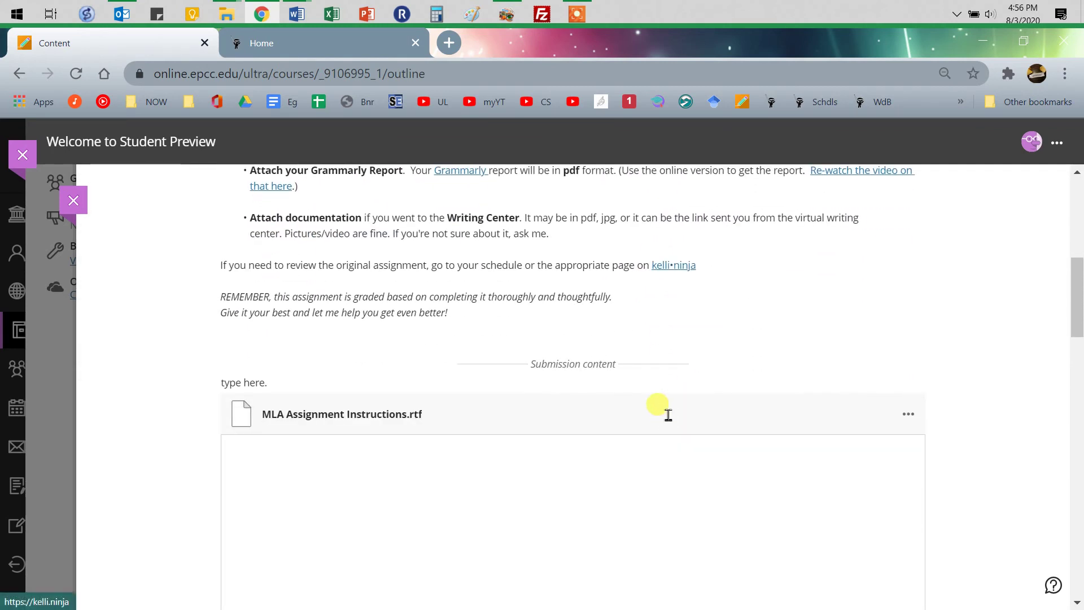
{"action": "scroll", "coordinate": [667, 416], "scroll_direction": "down", "scroll_amount": 4}
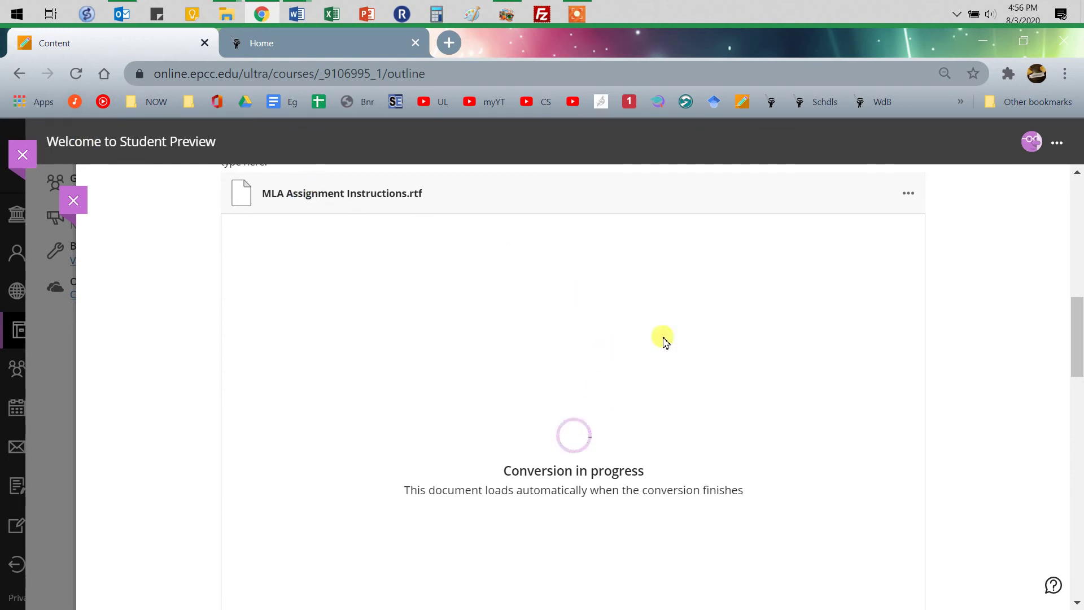
{"action": "scroll", "coordinate": [1037, 438], "scroll_direction": "up", "scroll_amount": 7}
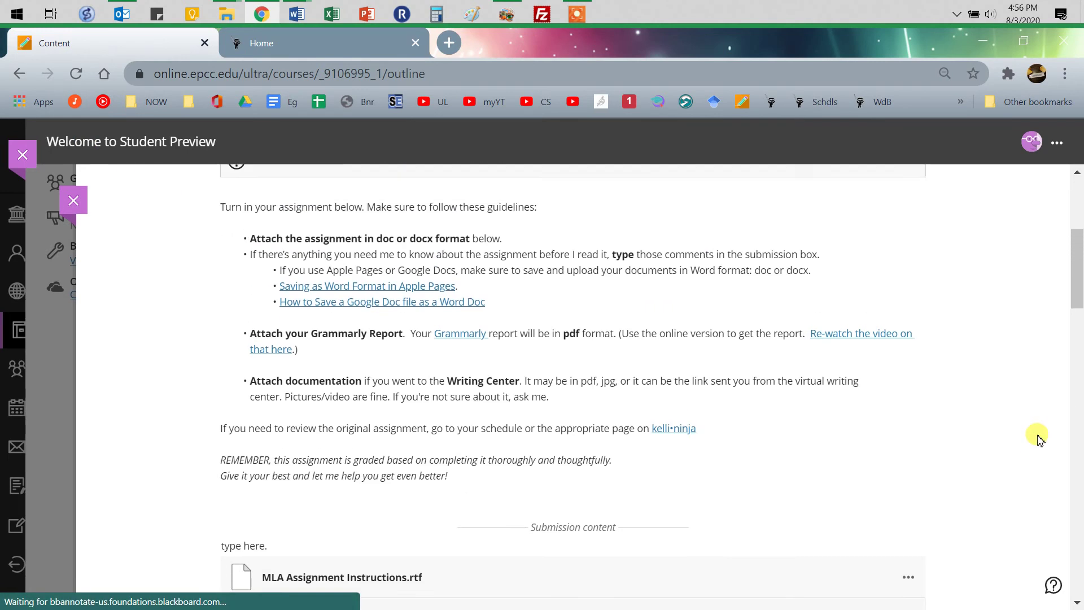
{"action": "scroll", "coordinate": [1038, 438], "scroll_direction": "up", "scroll_amount": 3}
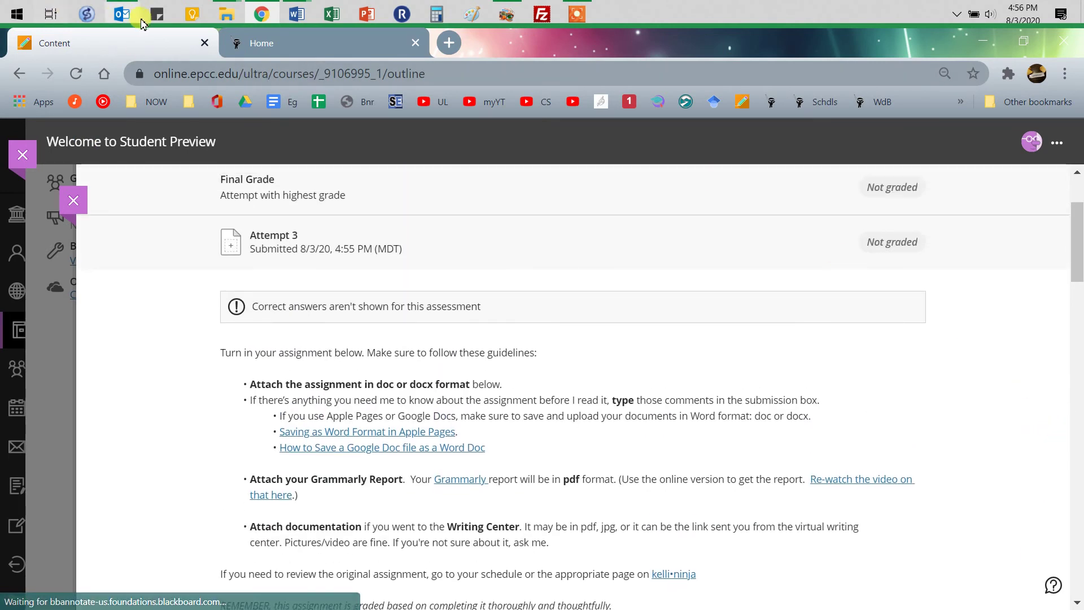
{"action": "left_click", "coordinate": [124, 16]}
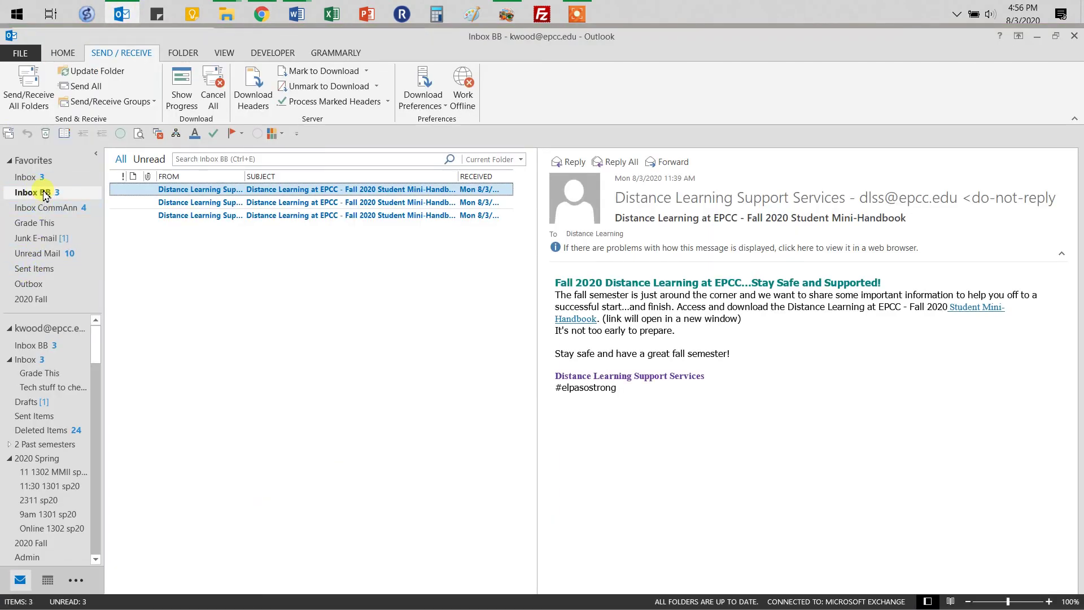
{"action": "left_click", "coordinate": [31, 178]}
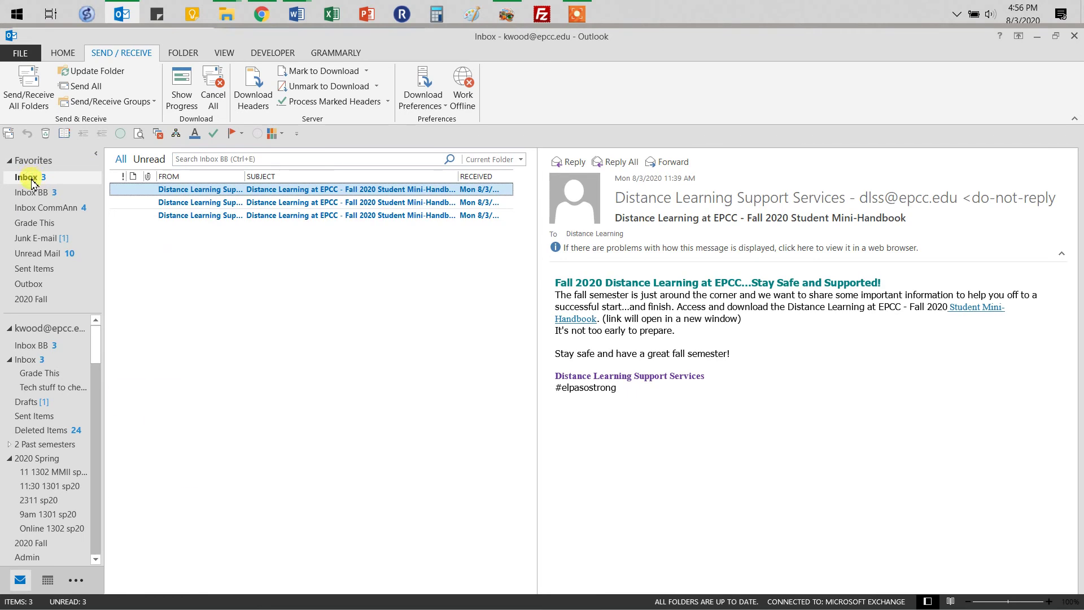
{"action": "left_click", "coordinate": [33, 209]}
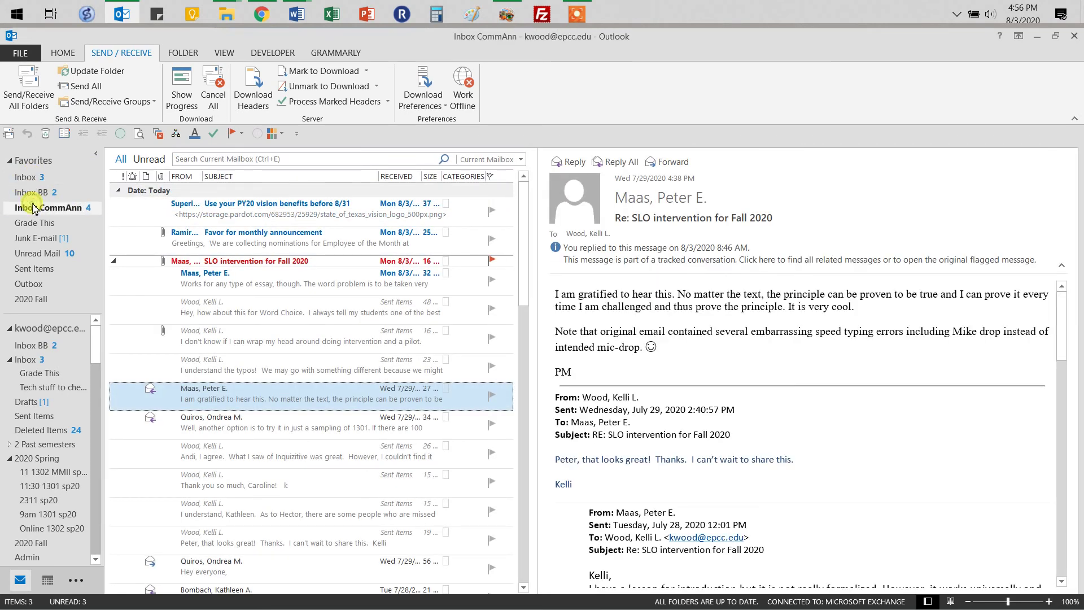
{"action": "left_click", "coordinate": [33, 193]}
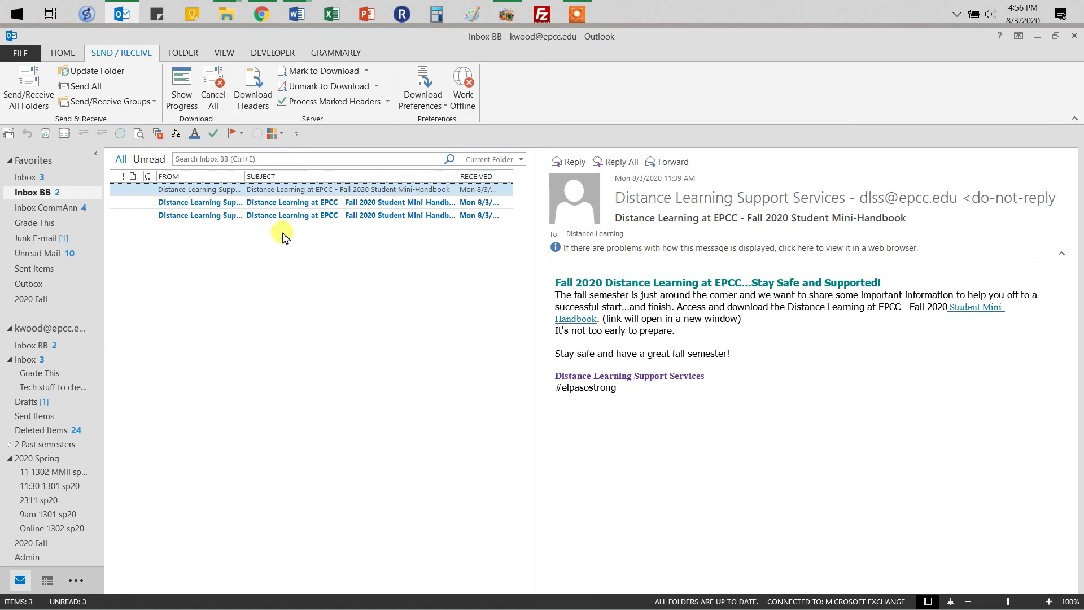
{"action": "left_click", "coordinate": [261, 16]}
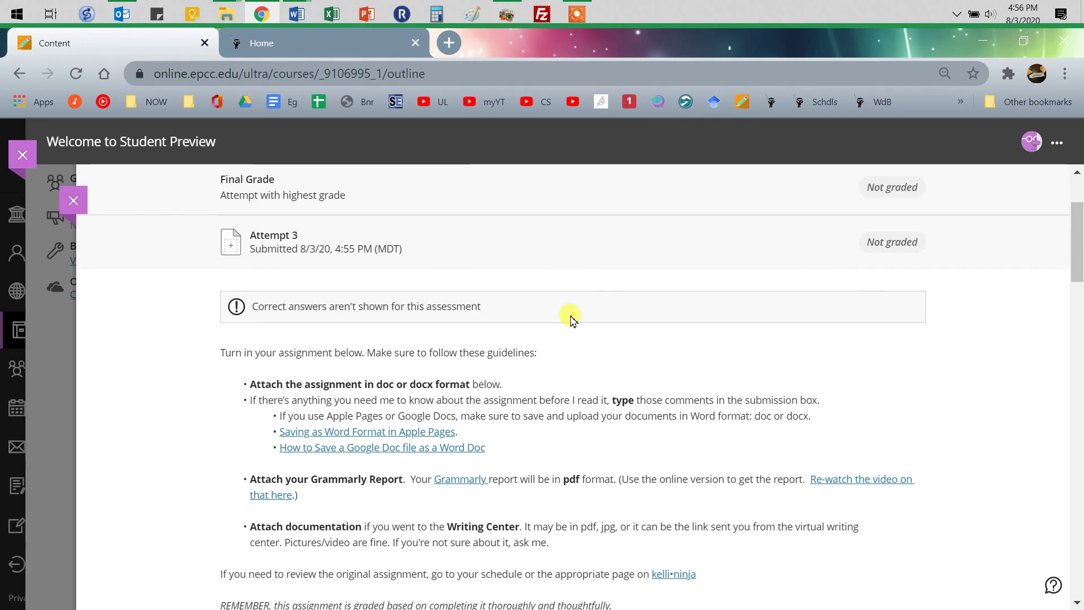
Step: Close Attempt 3 and the Submission panel, collapse UNIT 1, and return to the kelli.ninja home page
{"action": "left_click", "coordinate": [72, 202]}
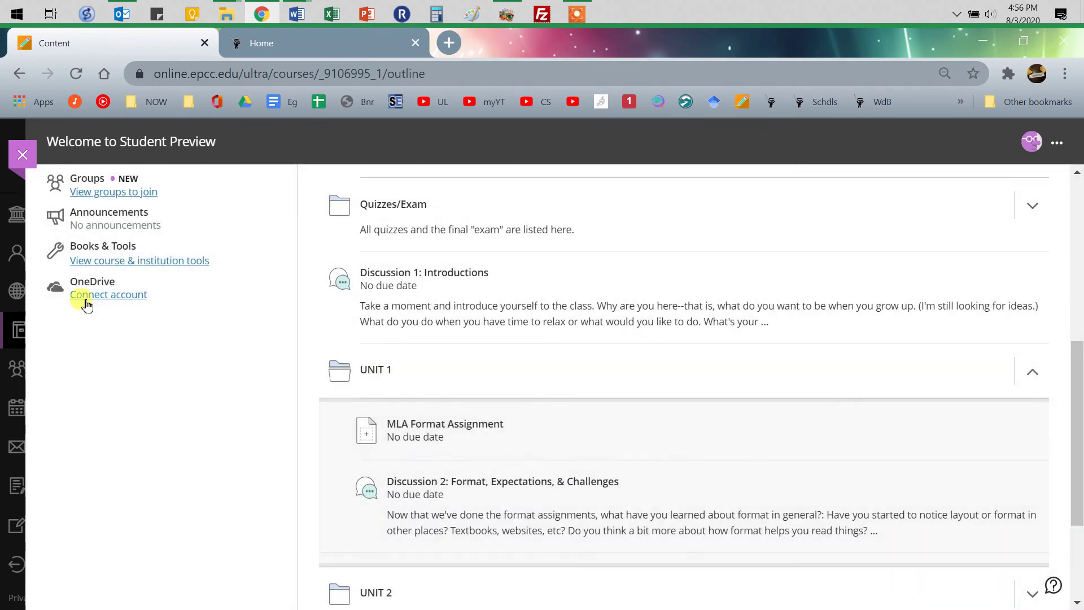
{"action": "left_click", "coordinate": [1030, 371]}
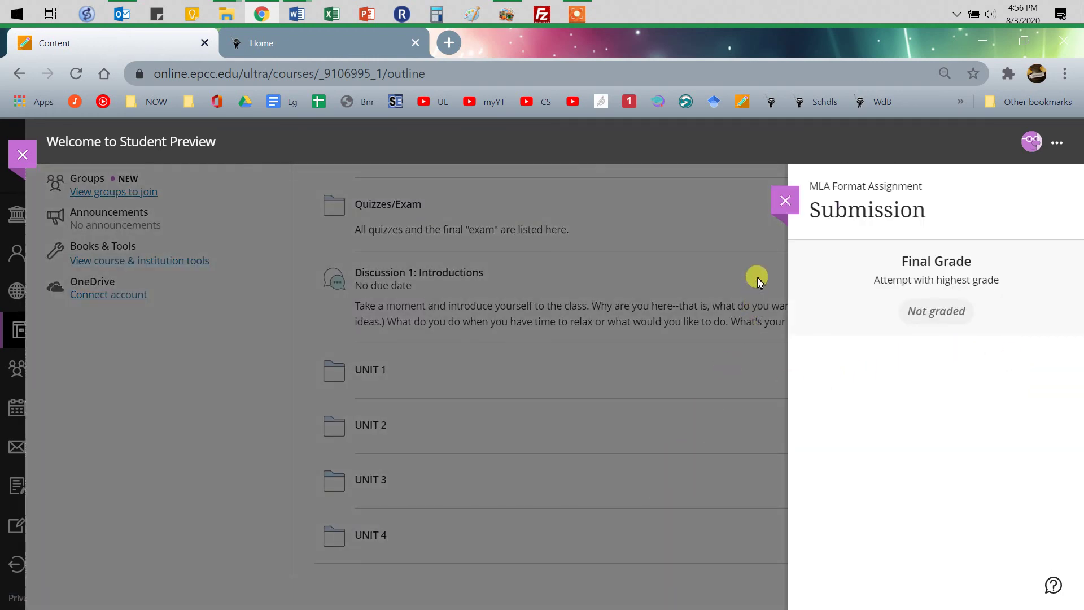
{"action": "left_click", "coordinate": [784, 200]}
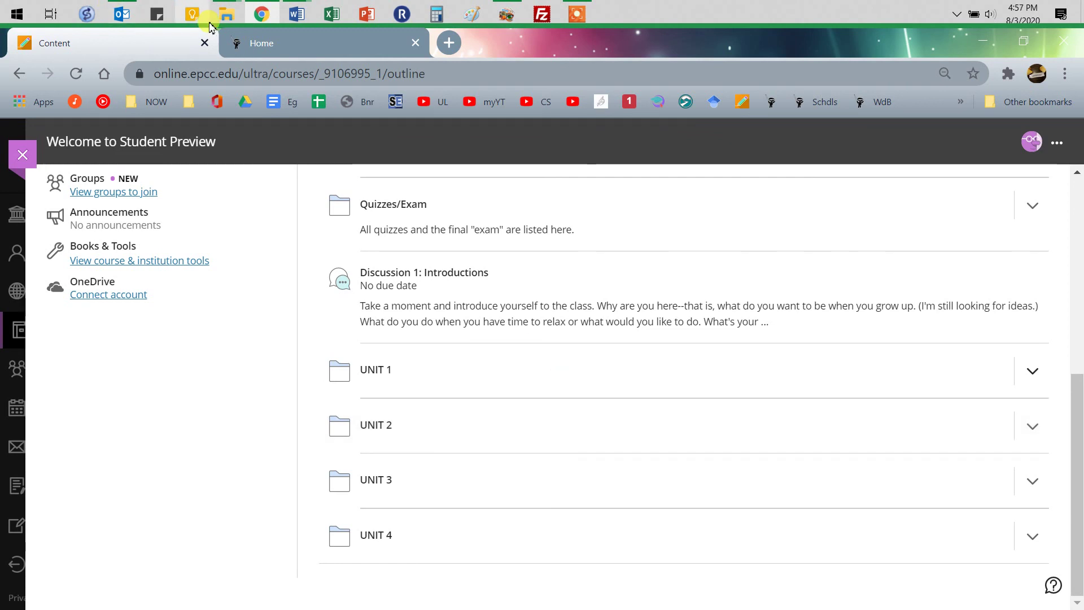
{"action": "left_click", "coordinate": [309, 48]}
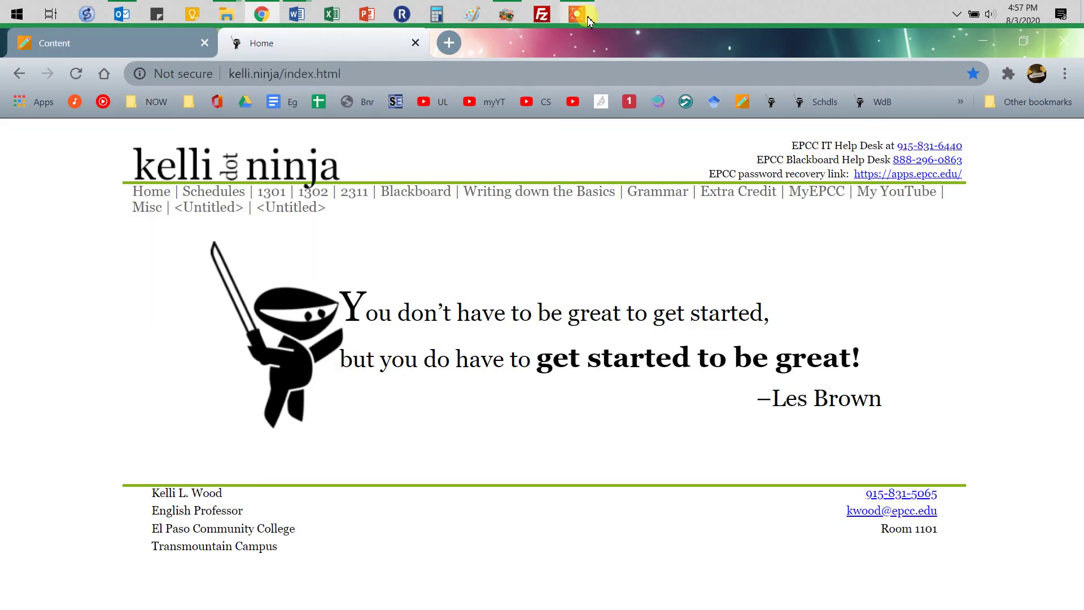
{"action": "mouse_move", "coordinate": [582, 16]}
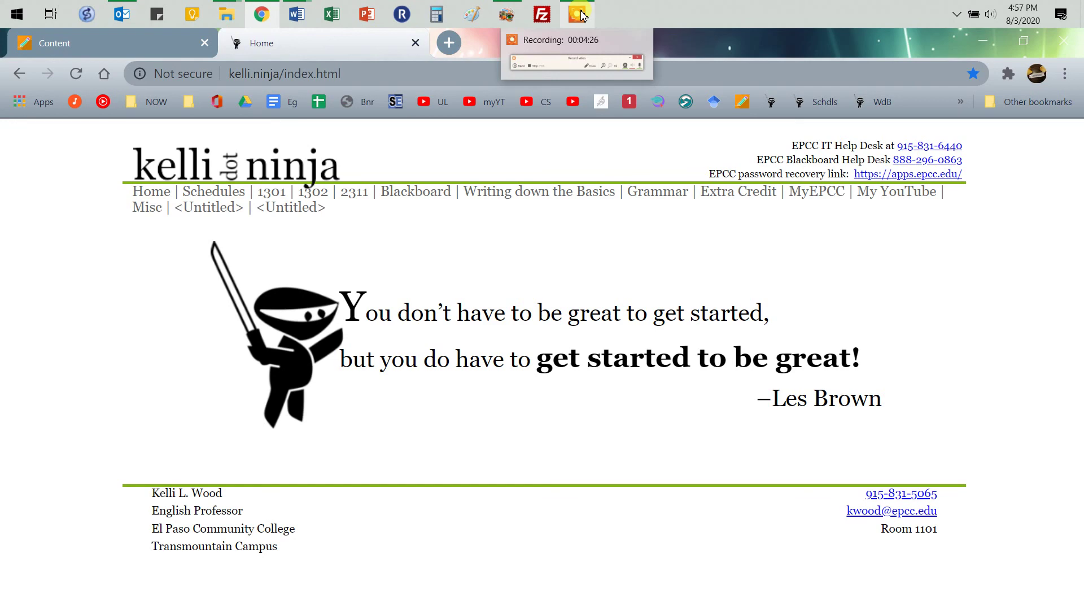